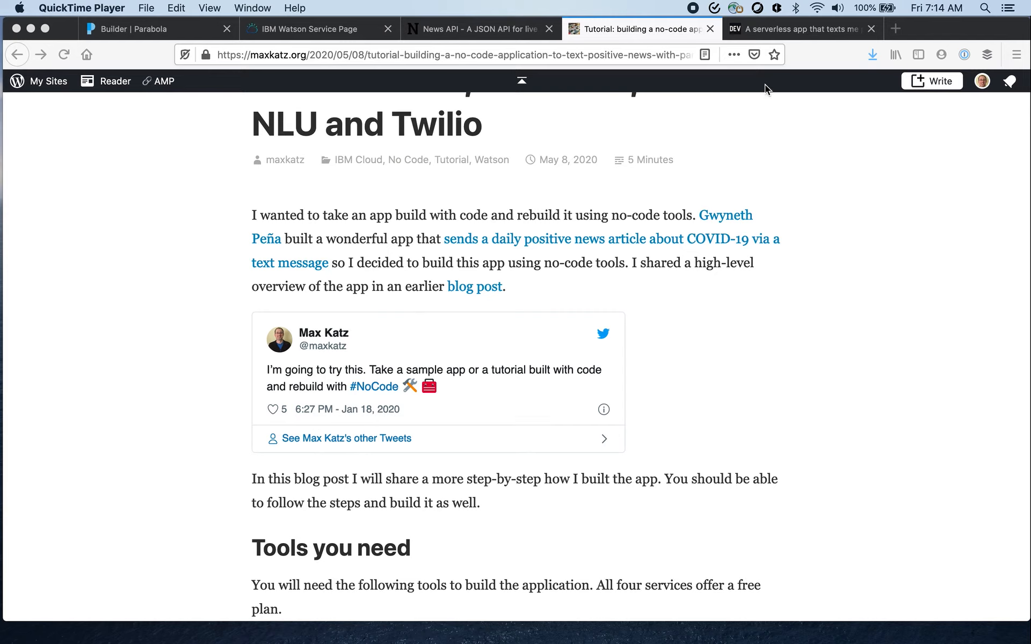
- Review the DEV article about a serverless app that texts positive COVID-19 news
left_click(802, 29)
scroll(694, 309, "down", 5)
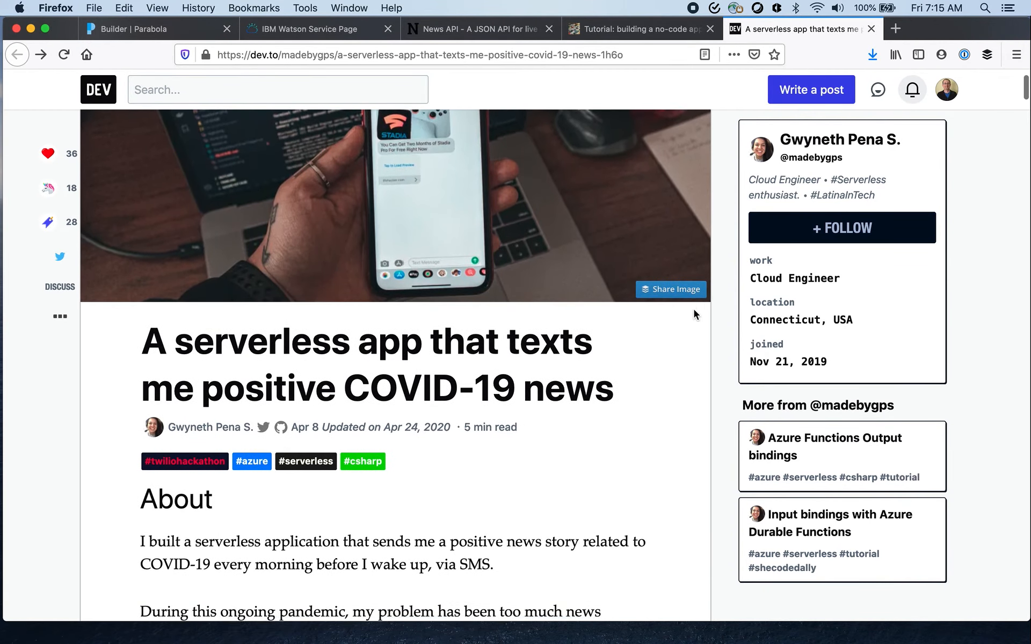
scroll(647, 410, "up", 1)
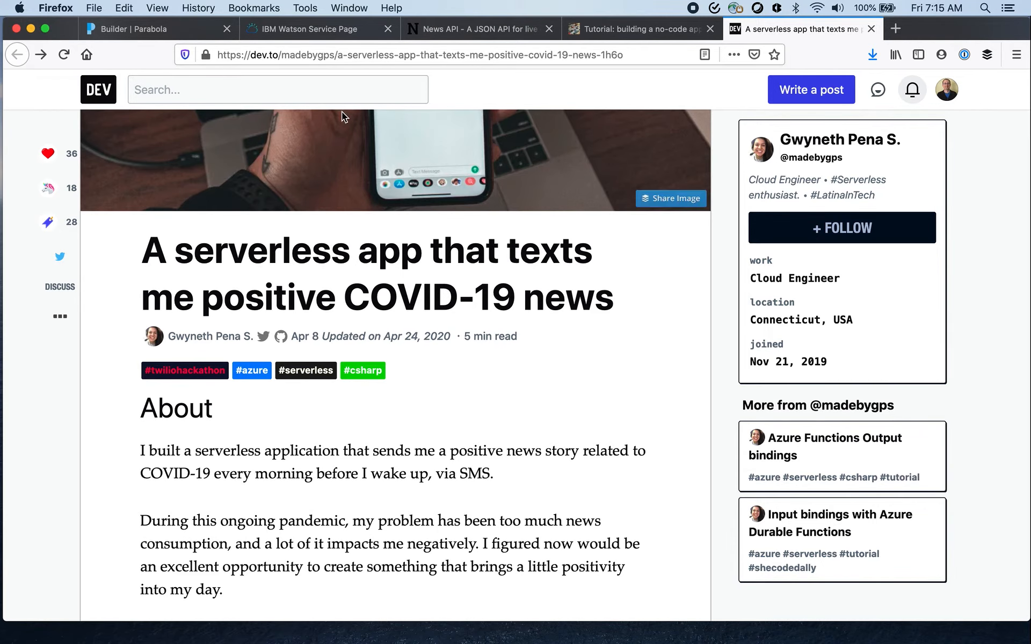
- View the News-Sentiment-SMS flow in Parabola and the opening of the no-code tutorial post on maxkatz.org
left_click(175, 28)
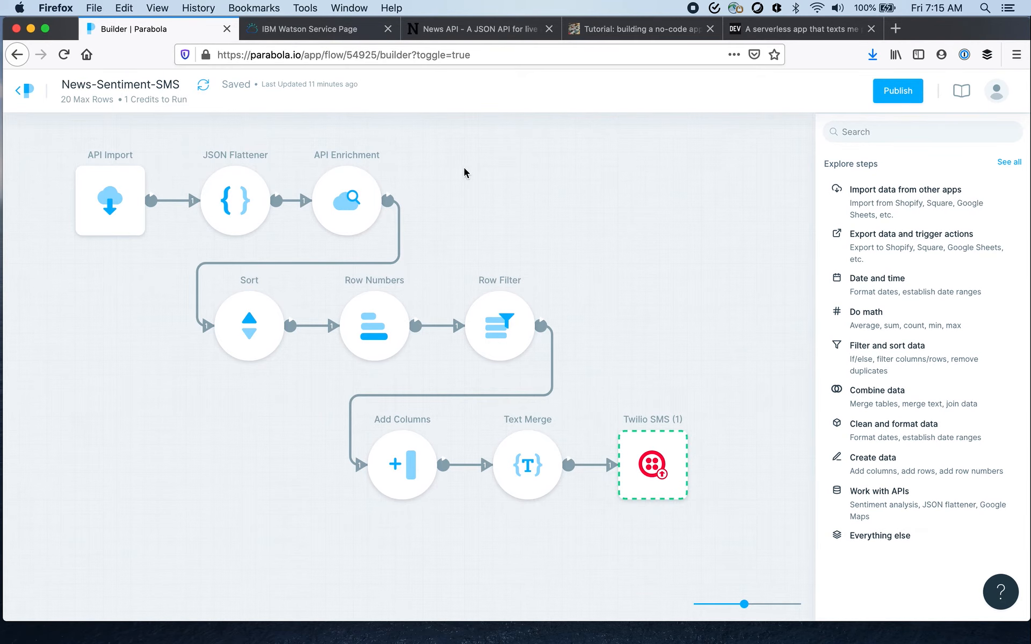
left_click(636, 33)
scroll(325, 201, "up", 5)
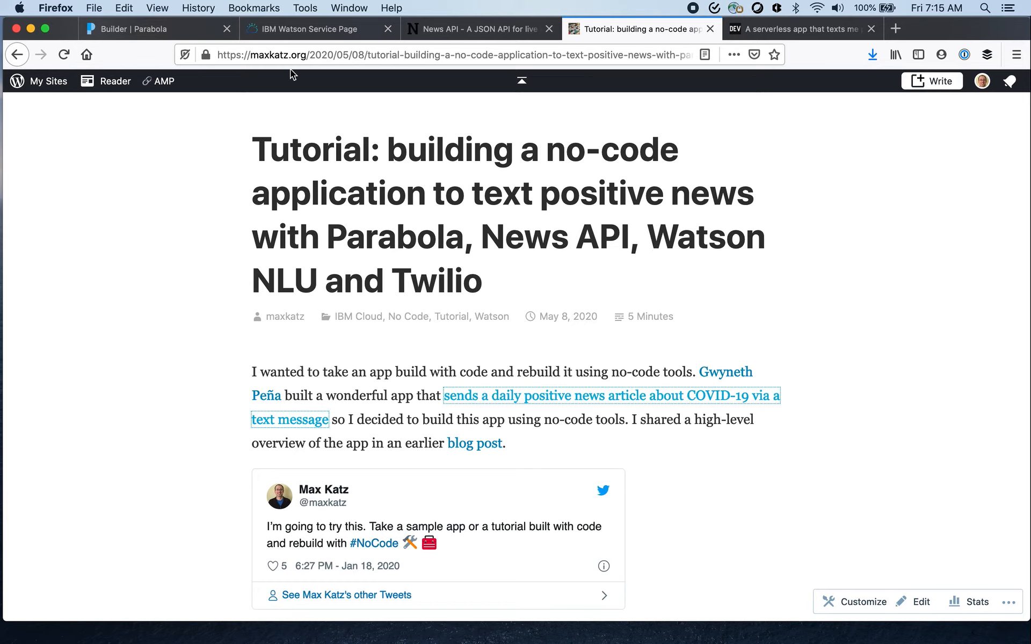
- Locate the API Import step in the Parabola flow and view the News API homepage with its sample request
left_click(140, 34)
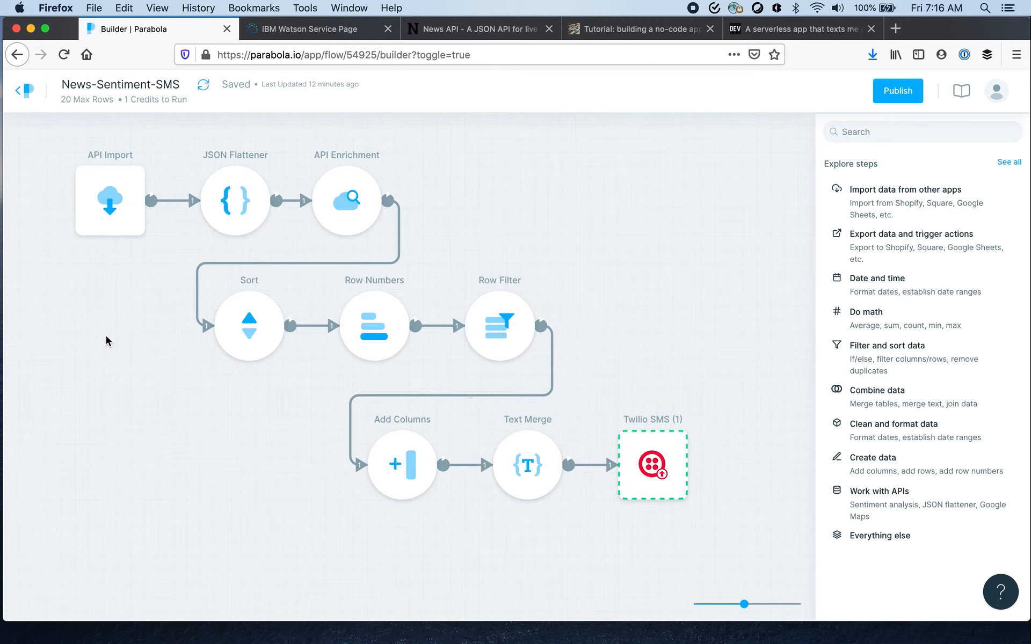
left_click(91, 194)
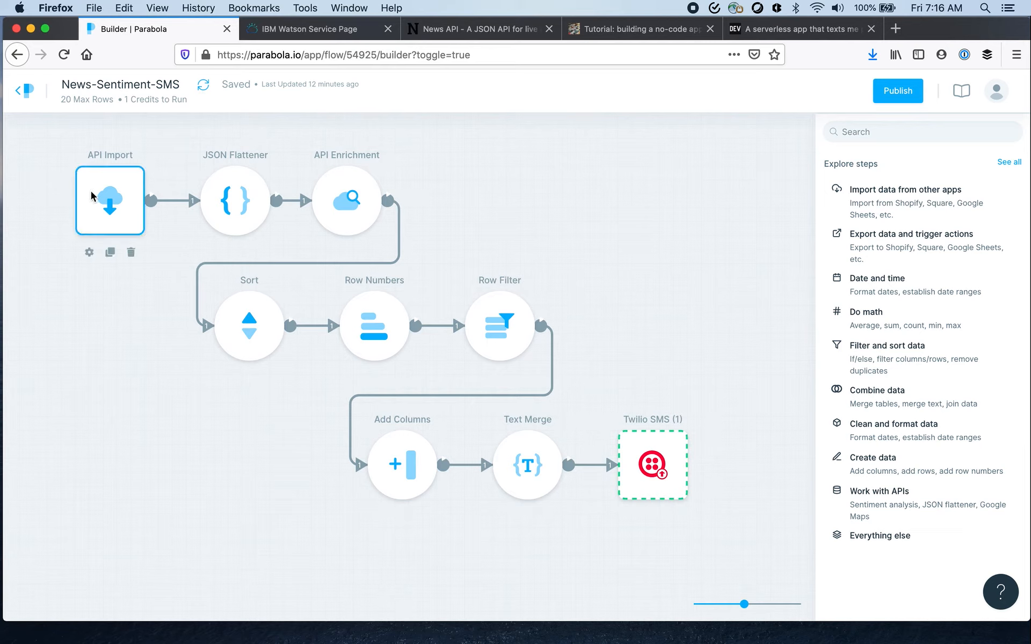
left_click(443, 30)
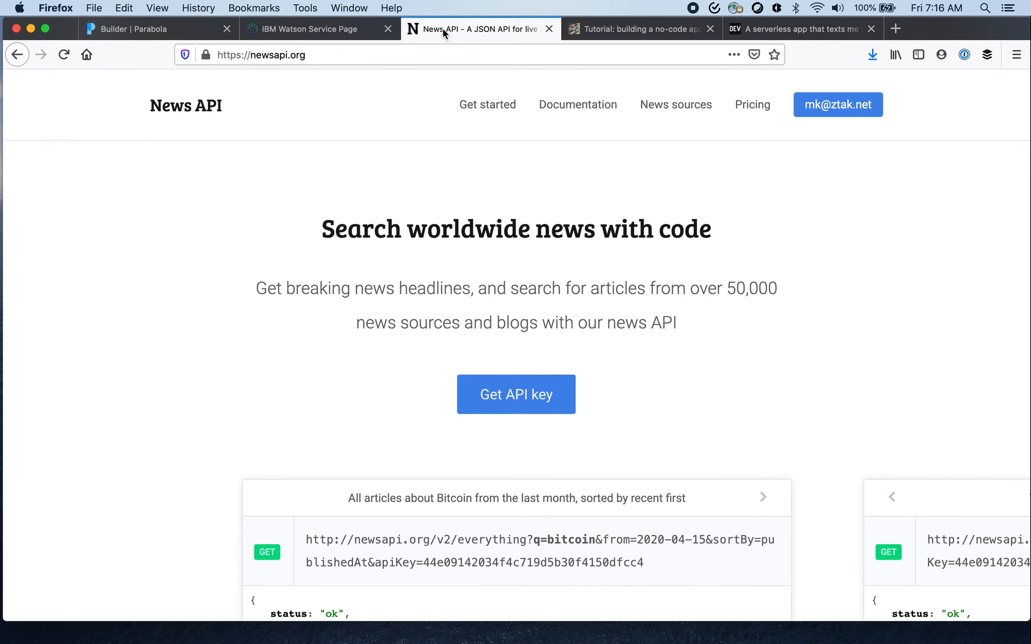
scroll(251, 270, "down", 3)
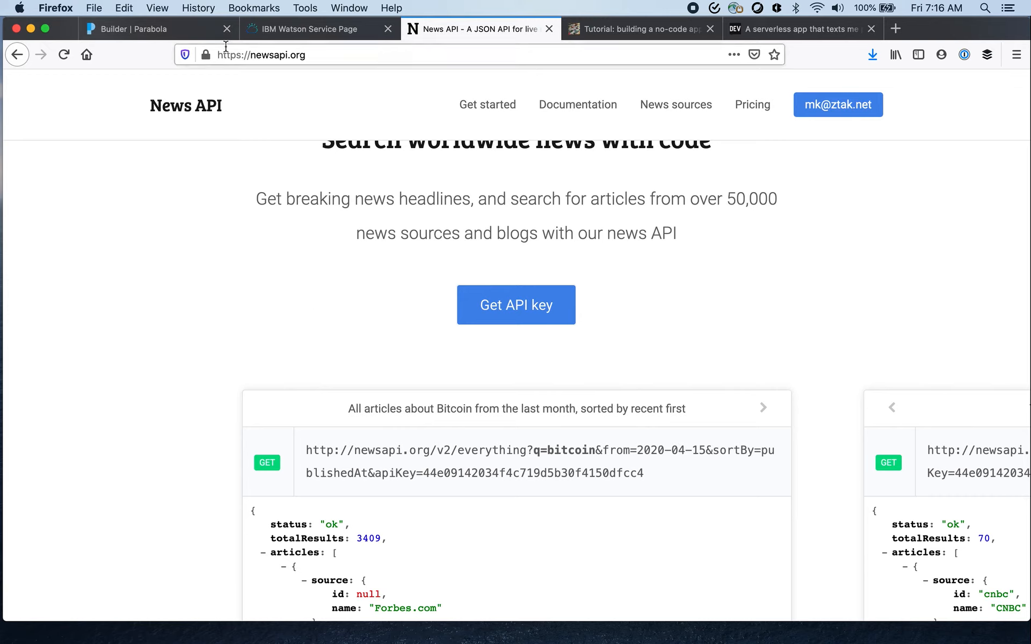
- Inspect the API Import step's settings in Parabola and the full content of the articles column
left_click(162, 33)
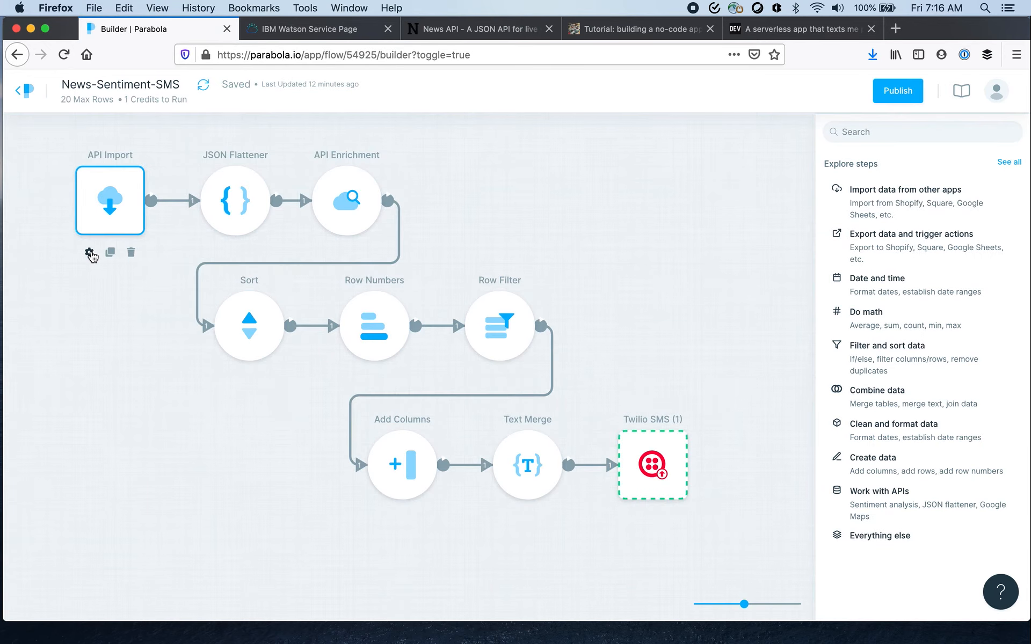
left_click(89, 252)
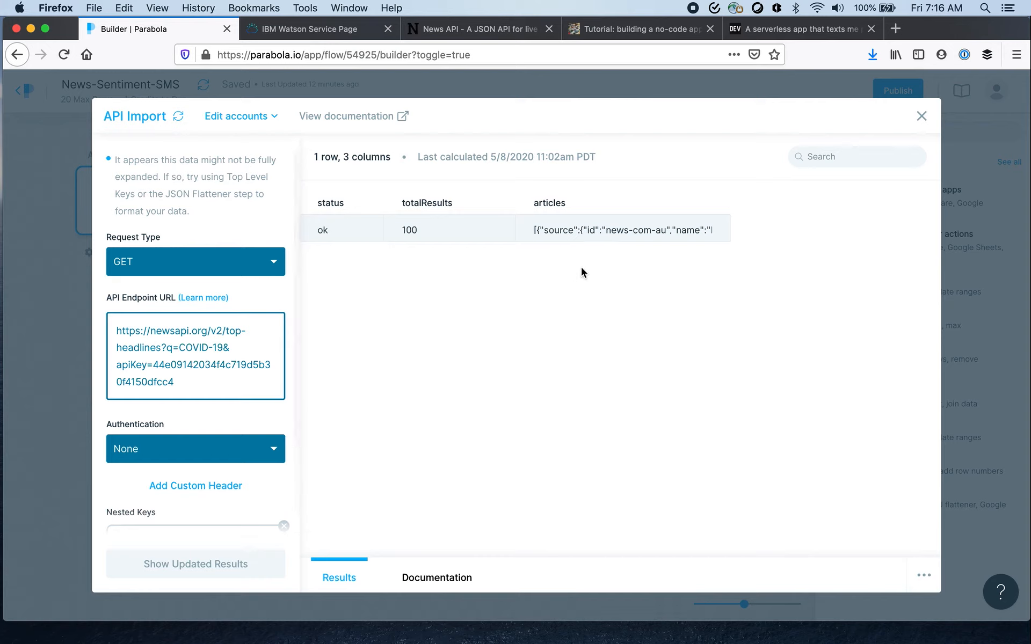
mouse_move(640, 234)
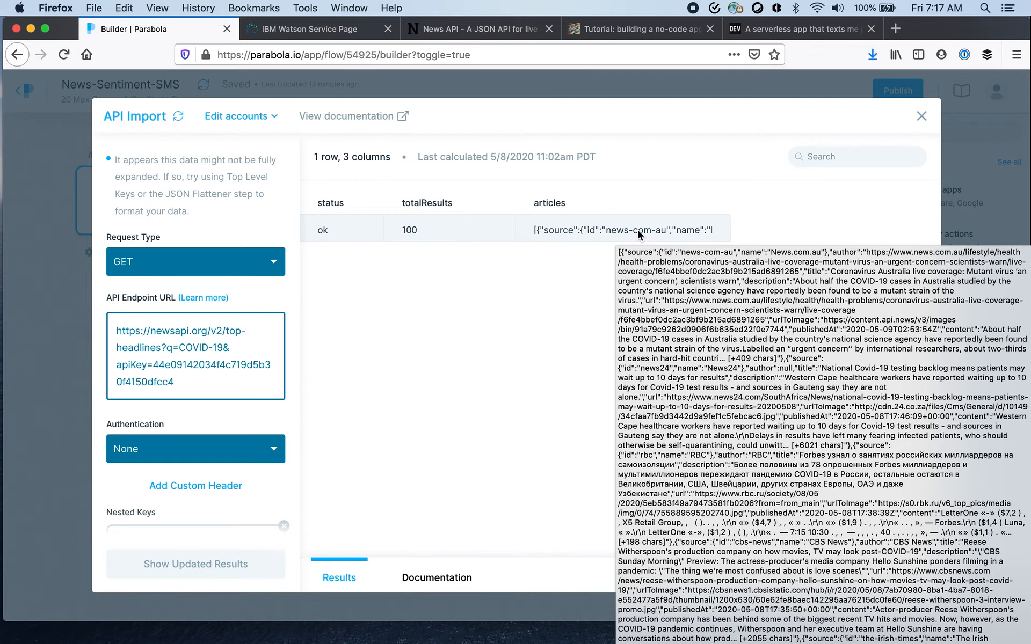
left_click(921, 116)
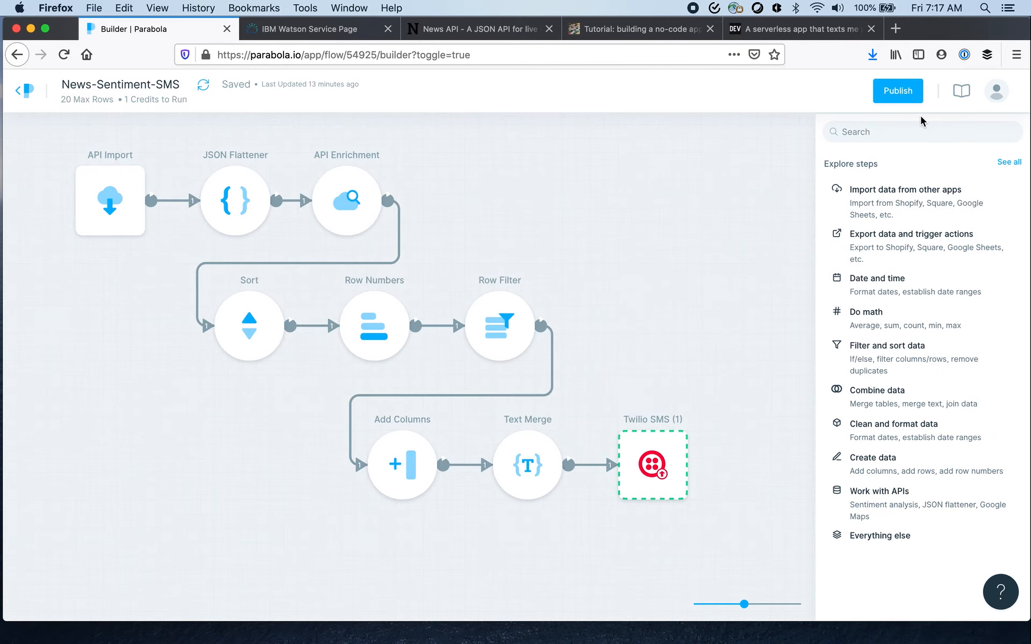
- Inspect the JSON Flattener step's settings and the expanded article columns through articles.urlToImage
mouse_move(231, 203)
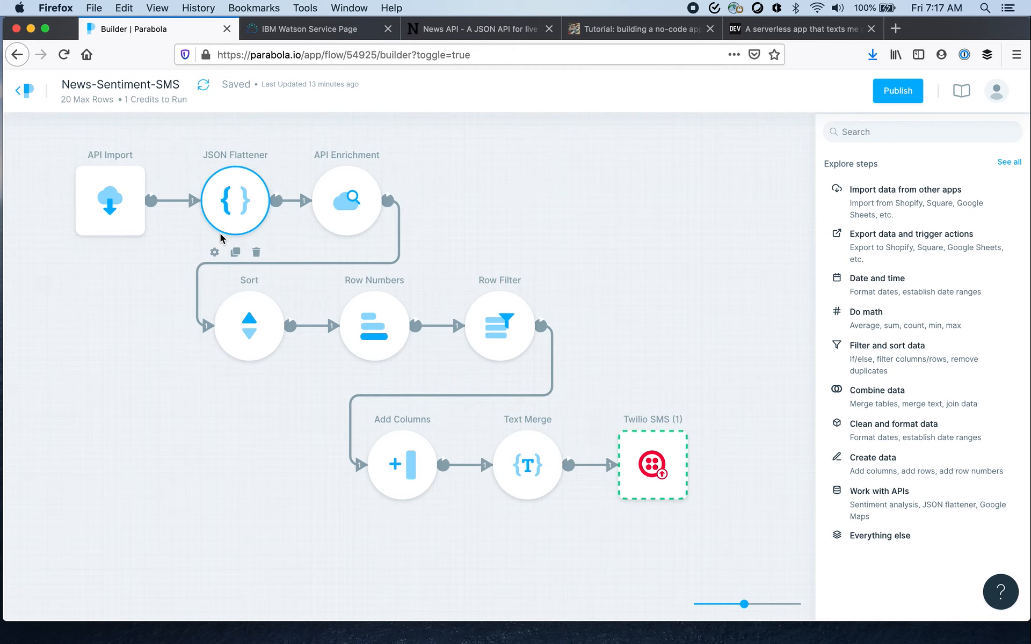
left_click(214, 252)
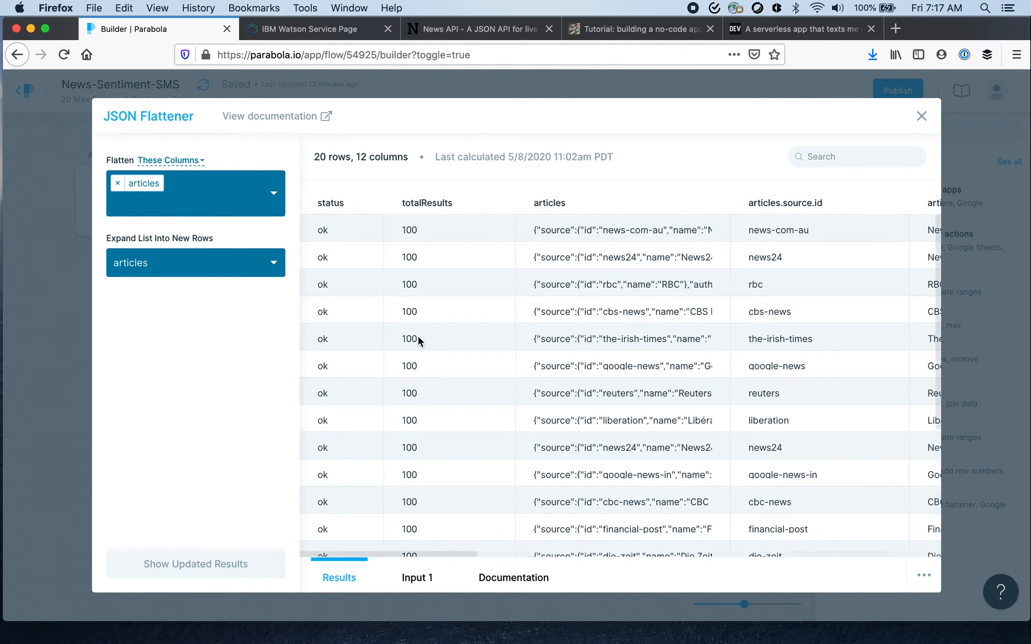
scroll(607, 360, "right", 10)
scroll(608, 366, "right", 3)
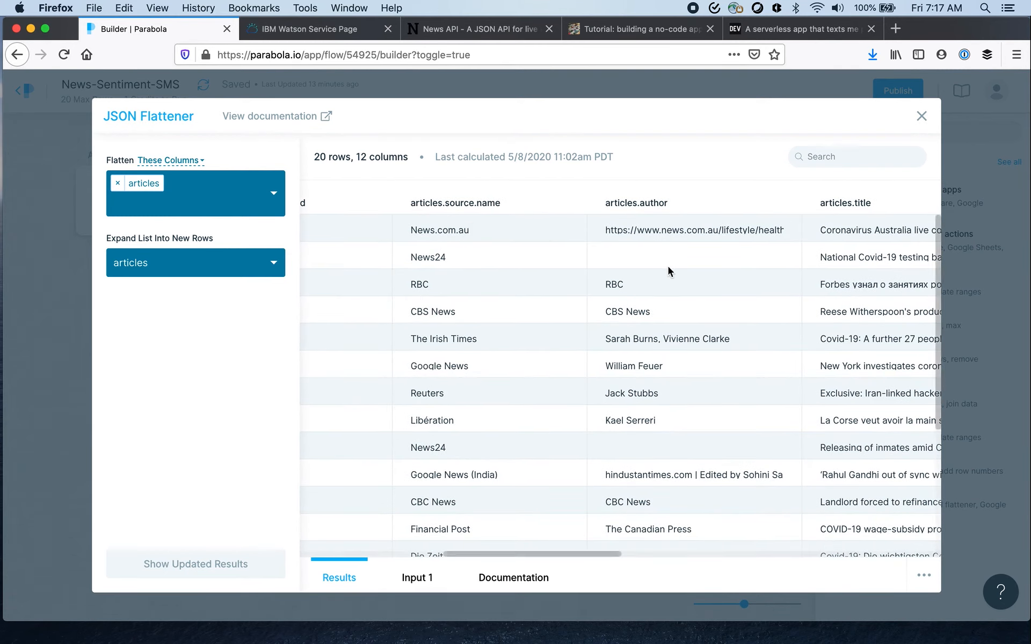
scroll(680, 268, "right", 4)
scroll(681, 223, "right", 8)
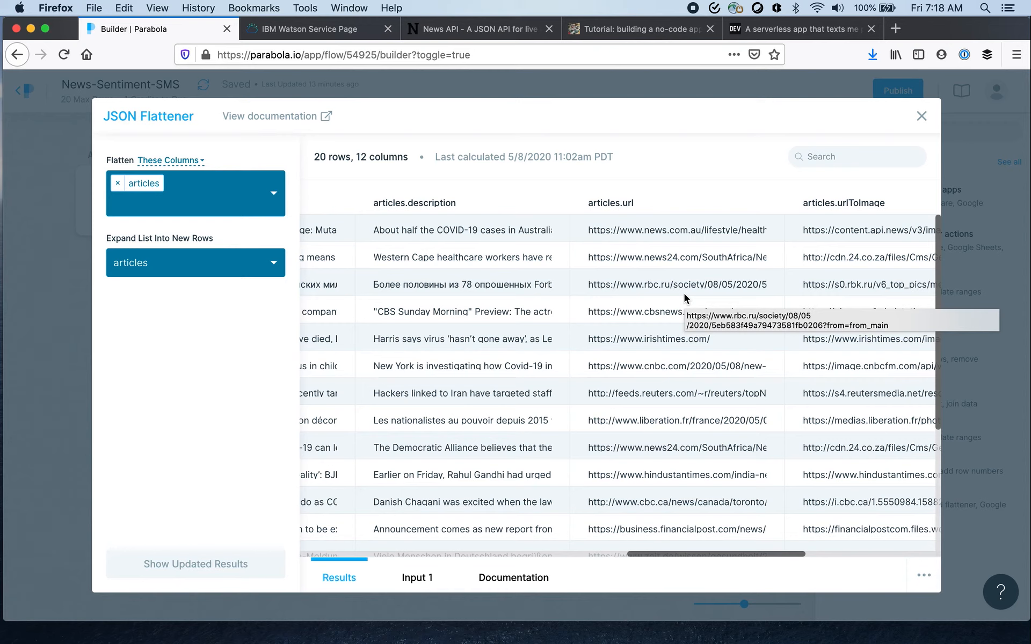
left_click(922, 116)
- Review the API Enrichment step's endpoint and authentication settings, and the Natural Language Understanding credentials page in IBM Cloud
left_click(347, 215)
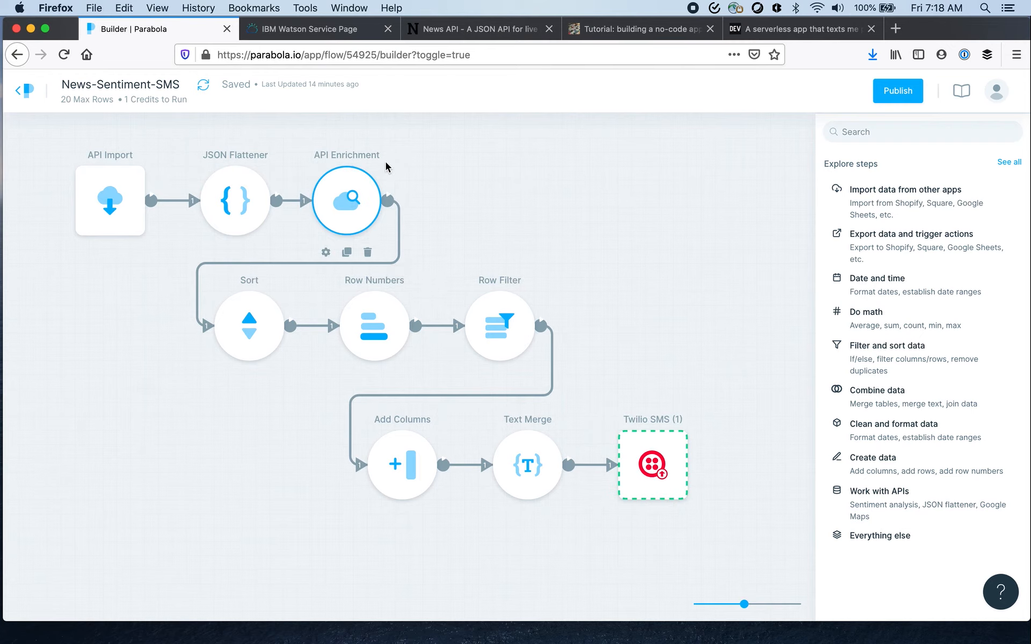
left_click(326, 252)
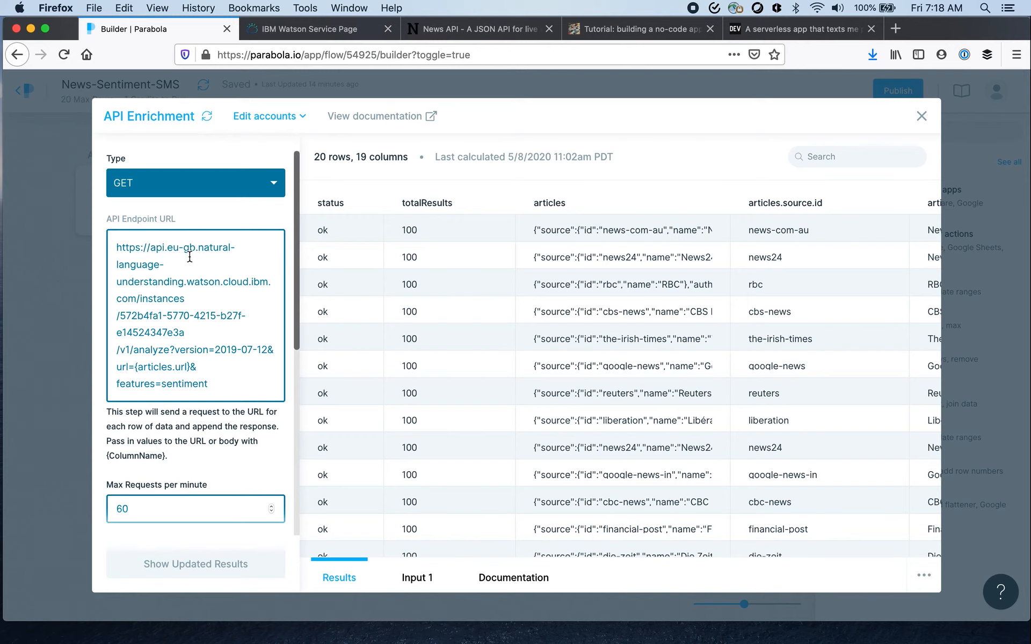
scroll(187, 332, "down", 4)
scroll(186, 331, "down", 1)
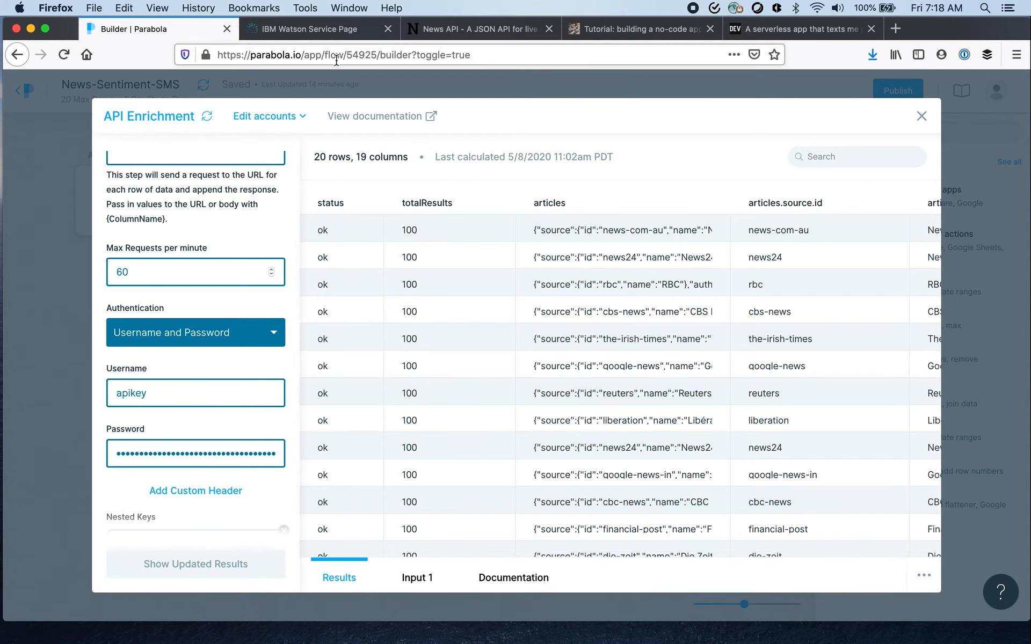
left_click(335, 30)
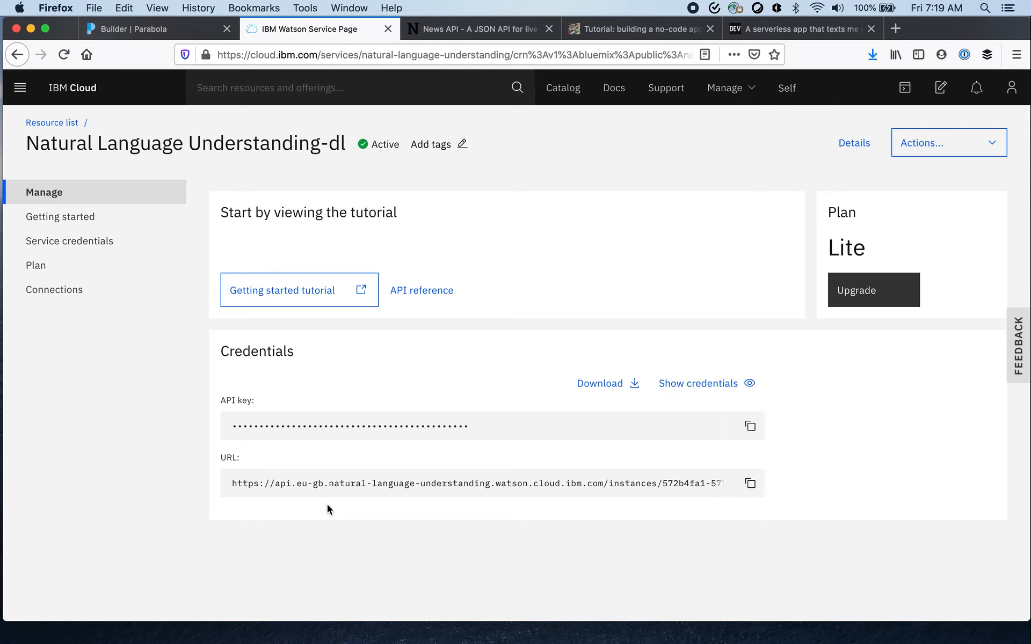
left_click(180, 26)
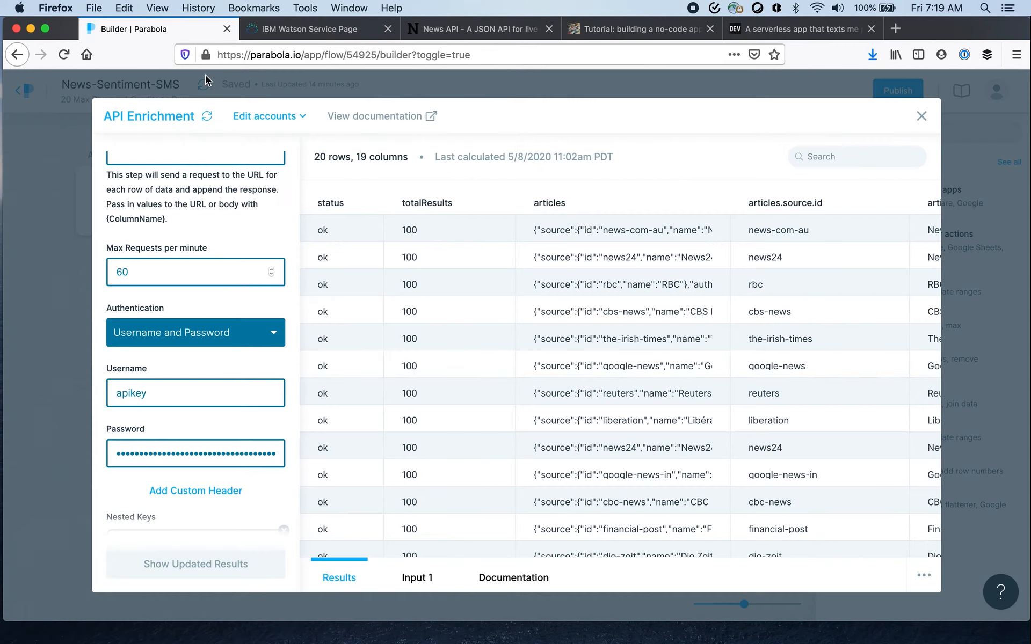
- Examine the sentiment score, sentiment label, retrieved URL and language columns in the API Enrichment results
scroll(456, 336, "right", 10)
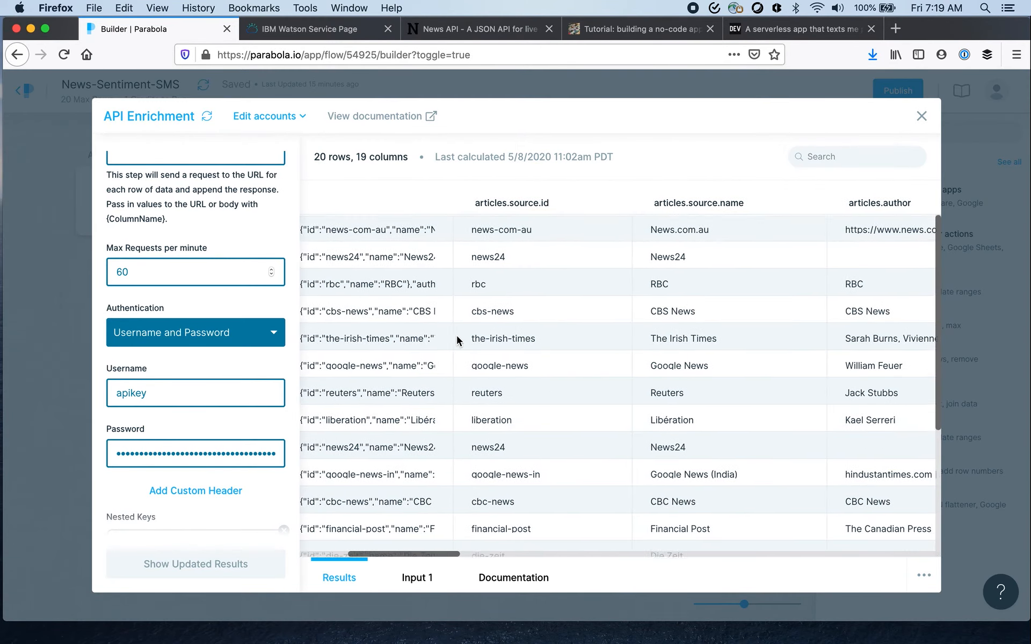
scroll(456, 336, "right", 10)
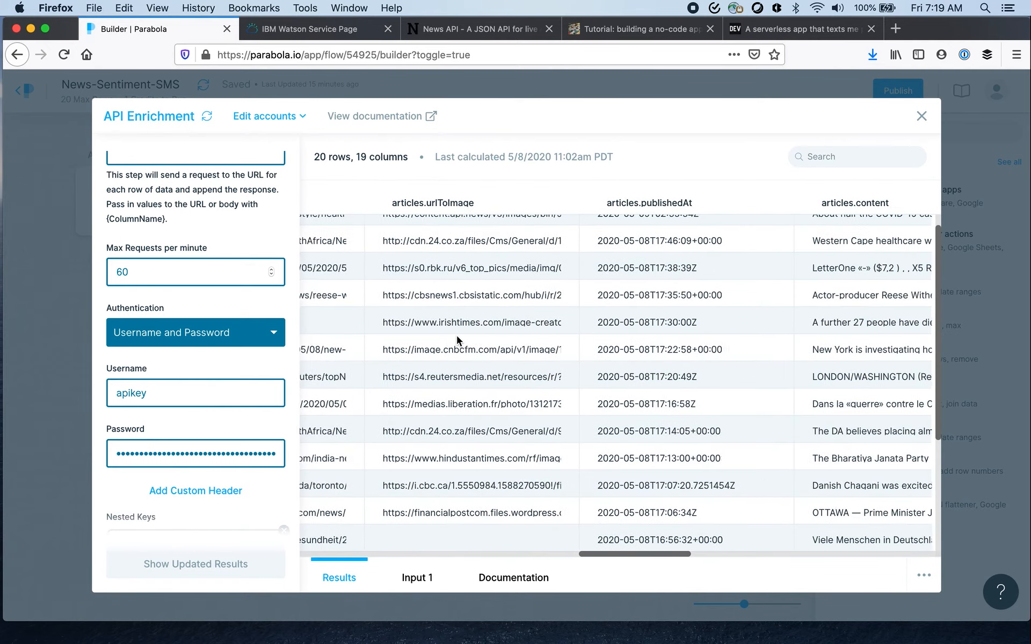
scroll(456, 336, "right", 10)
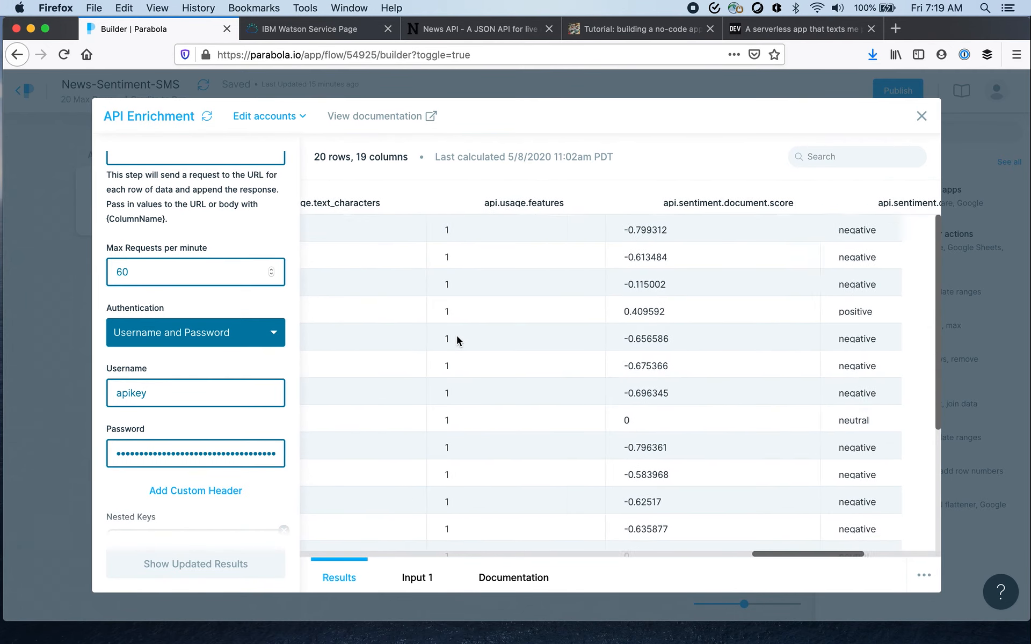
scroll(456, 336, "right", 10)
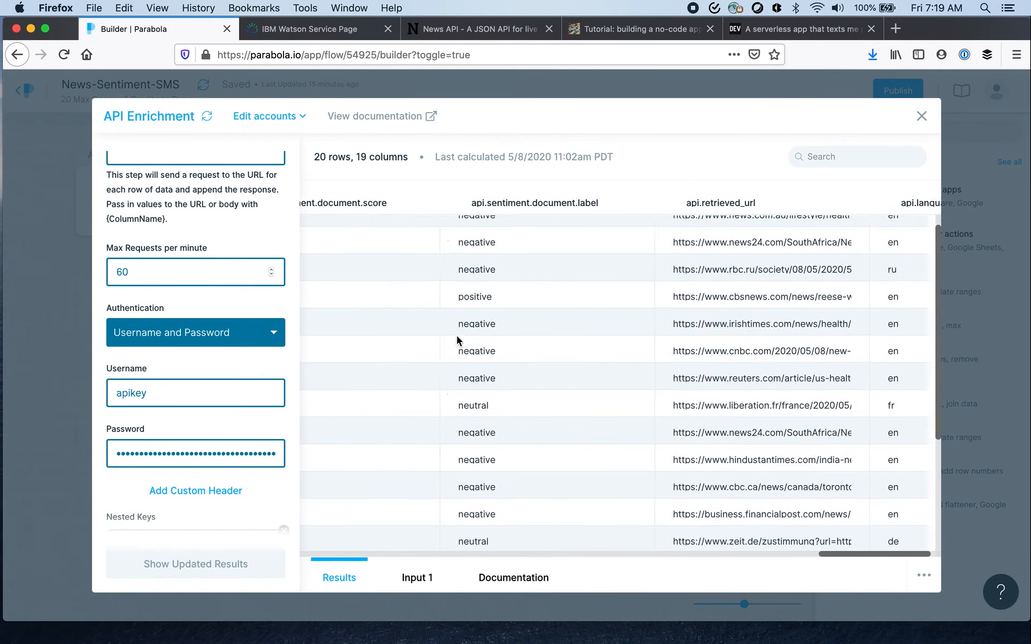
scroll(457, 336, "left", 10)
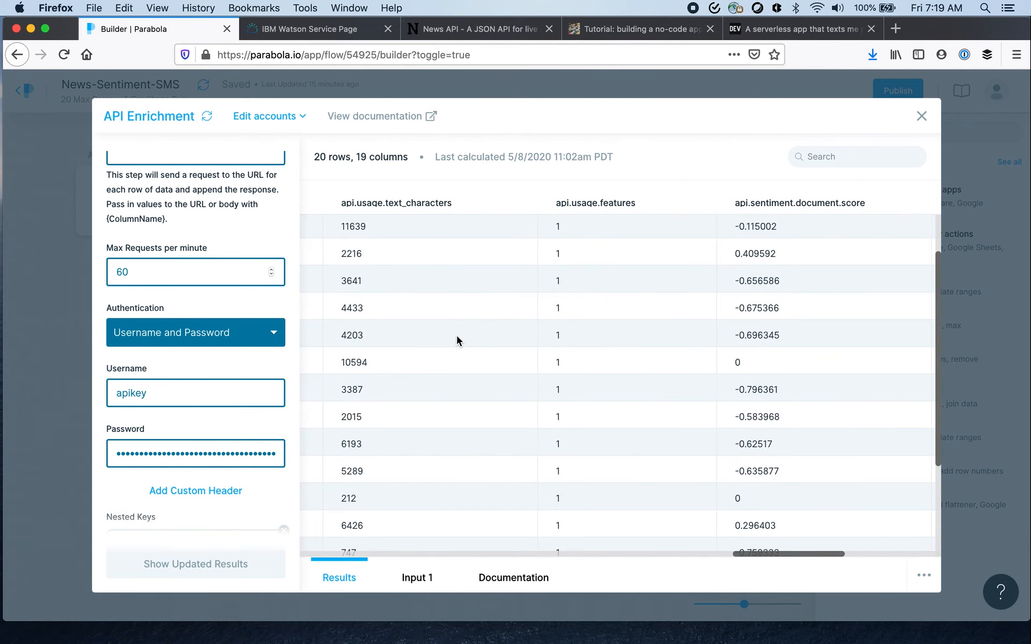
scroll(457, 336, "up", 2)
scroll(457, 336, "left", 5)
scroll(457, 336, "down", 1)
scroll(456, 336, "up", 1)
scroll(457, 336, "left", 3)
scroll(457, 336, "right", 5)
scroll(456, 336, "right", 8)
scroll(457, 336, "down", 1)
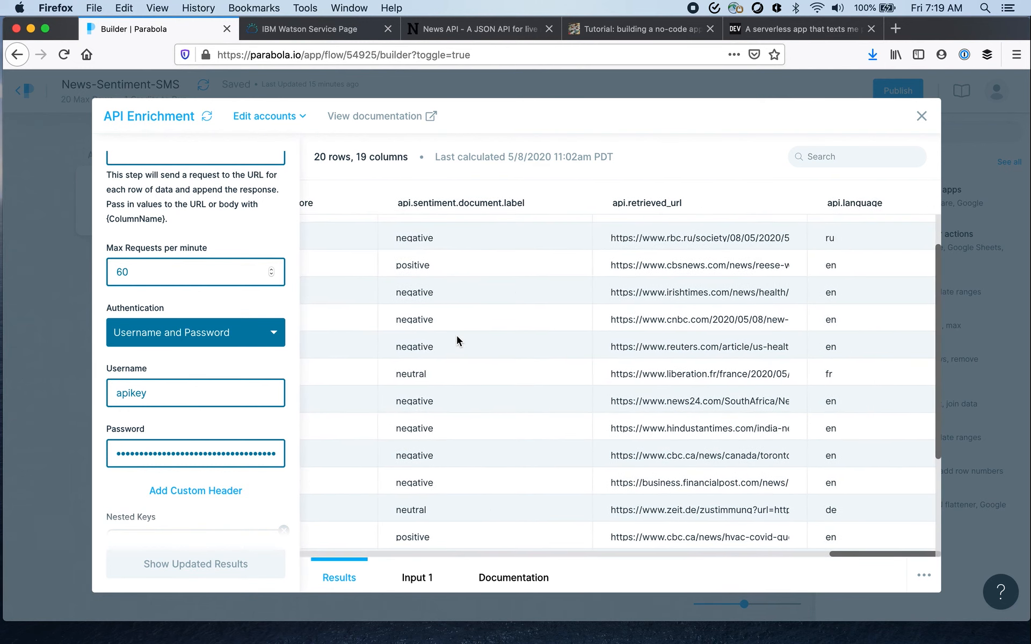
scroll(457, 336, "up", 2)
scroll(457, 336, "left", 5)
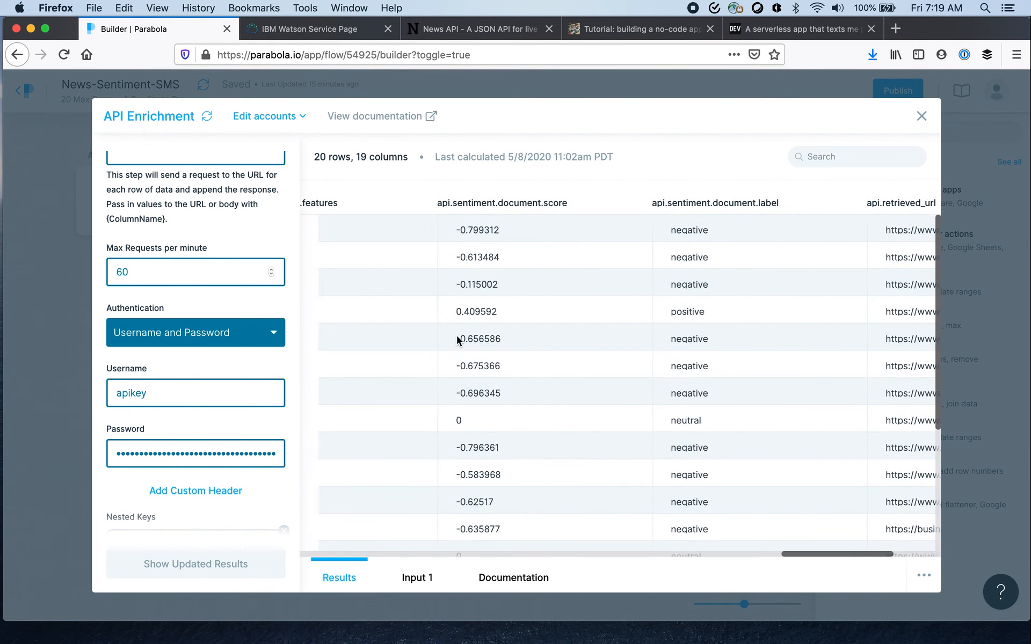
scroll(457, 336, "left", 2)
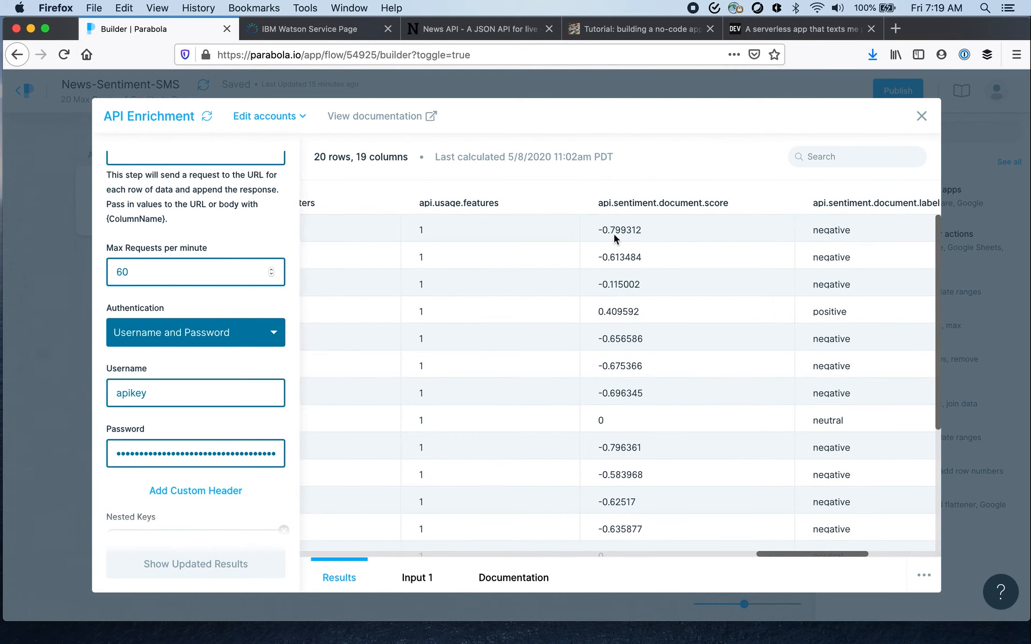
scroll(656, 240, "right", 2)
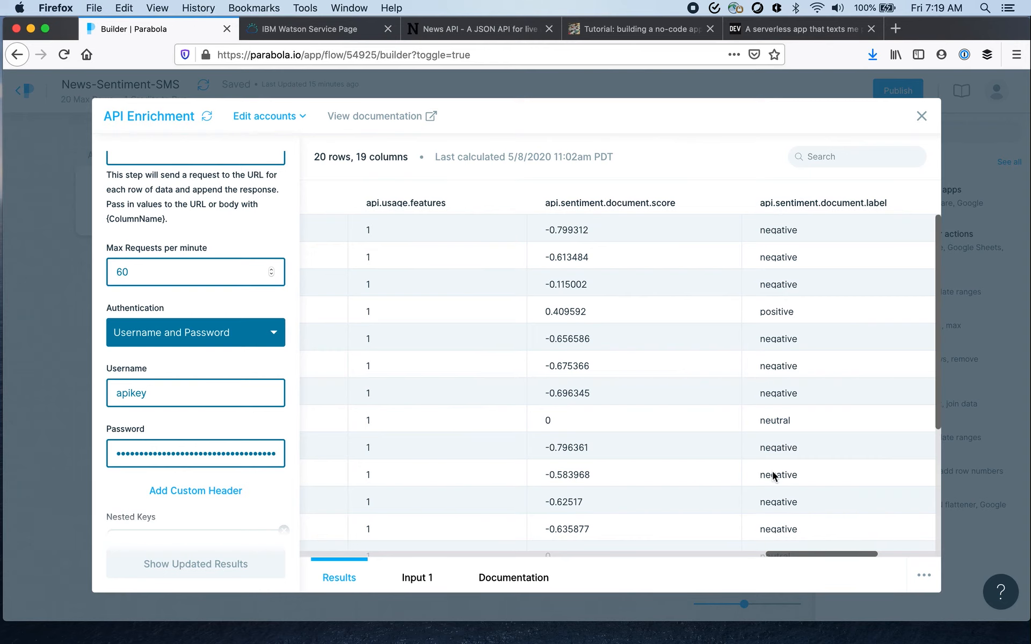
scroll(681, 433, "down", 5)
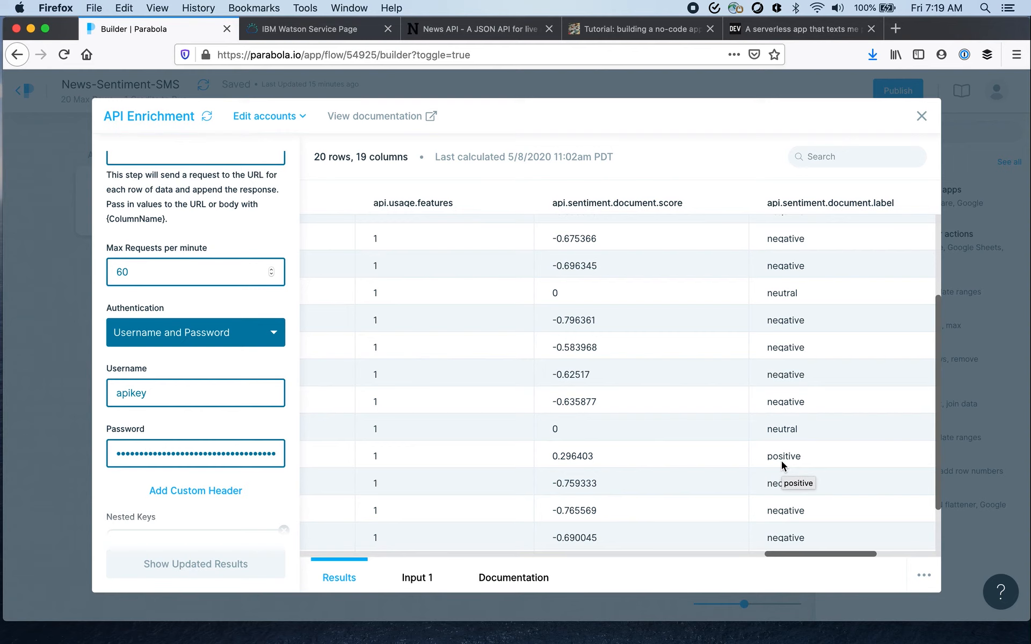
left_click(922, 116)
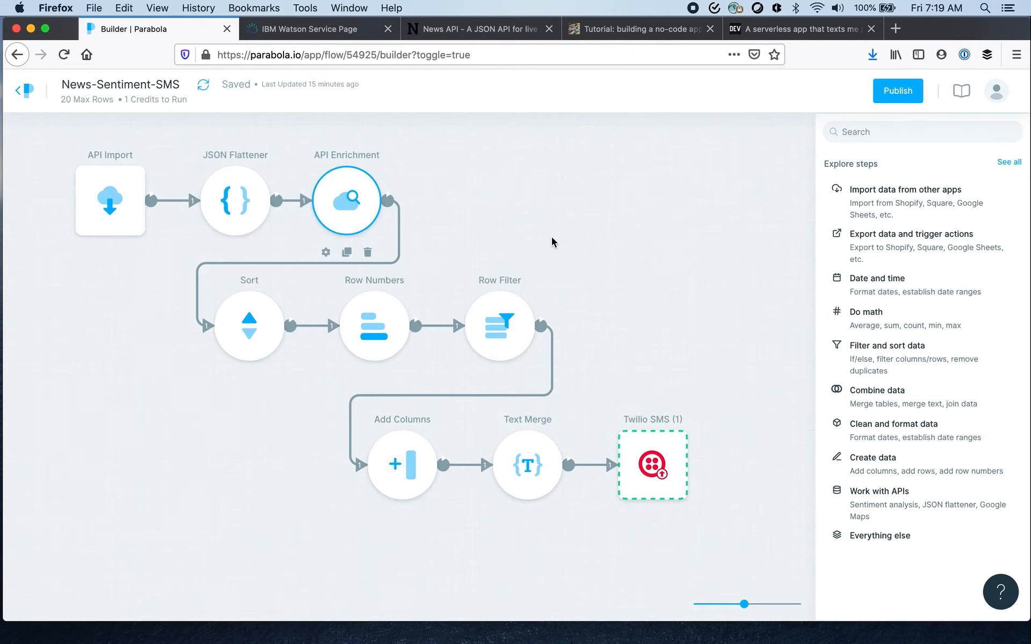
- Inspect the Sort step's column and order settings and the api.sentiment.document.score column in its results
left_click(241, 331)
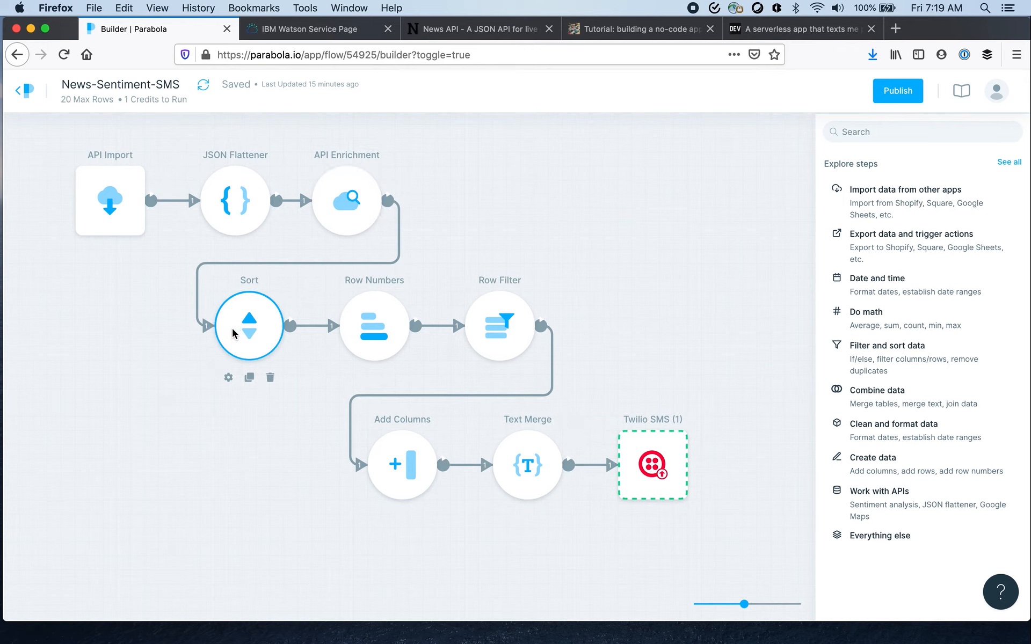
left_click(228, 378)
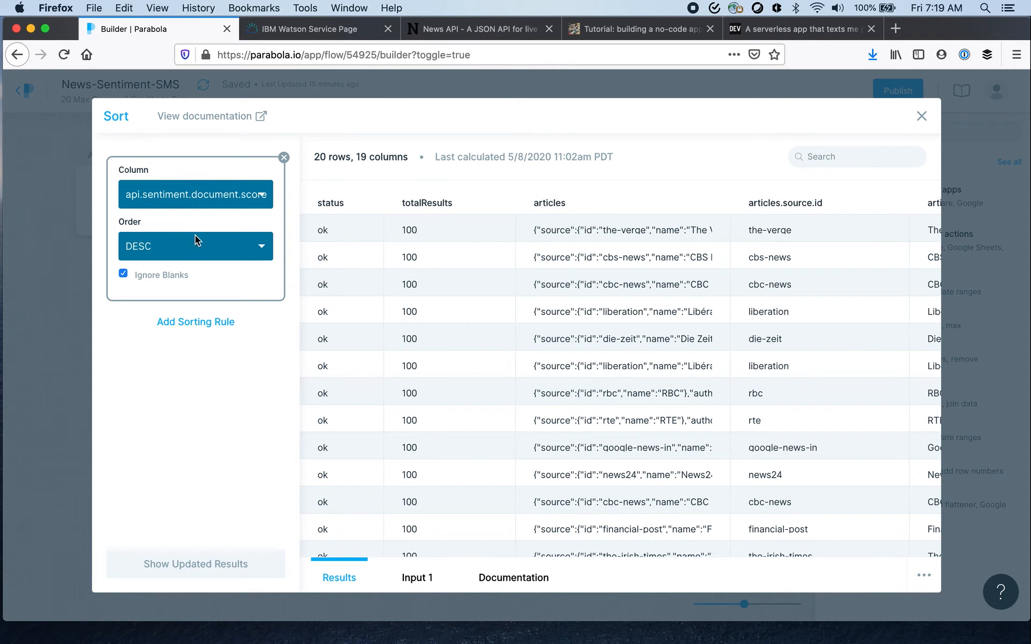
scroll(414, 320, "right", 10)
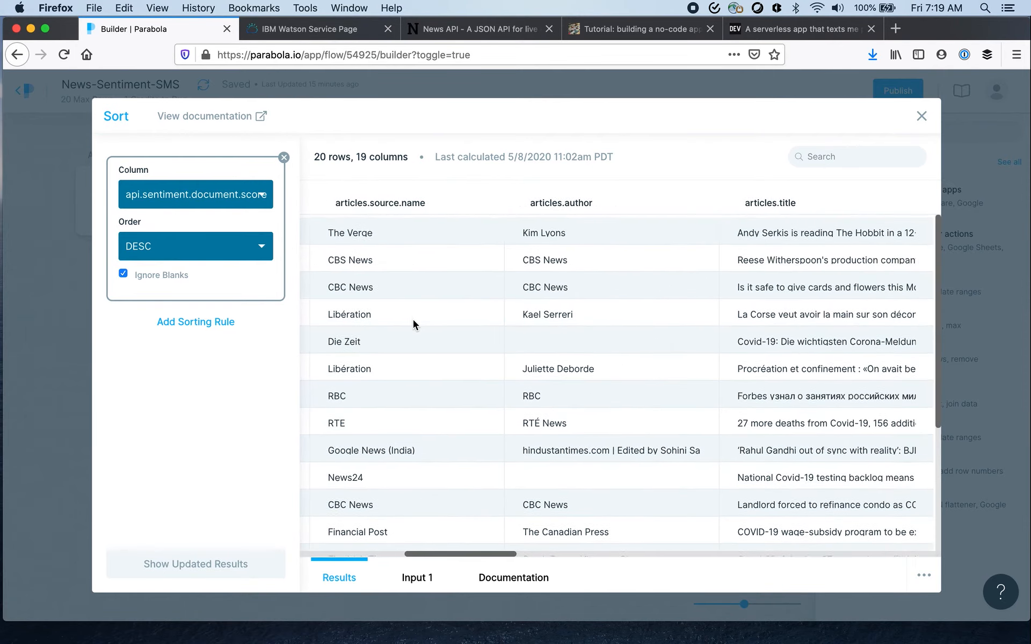
scroll(413, 320, "right", 10)
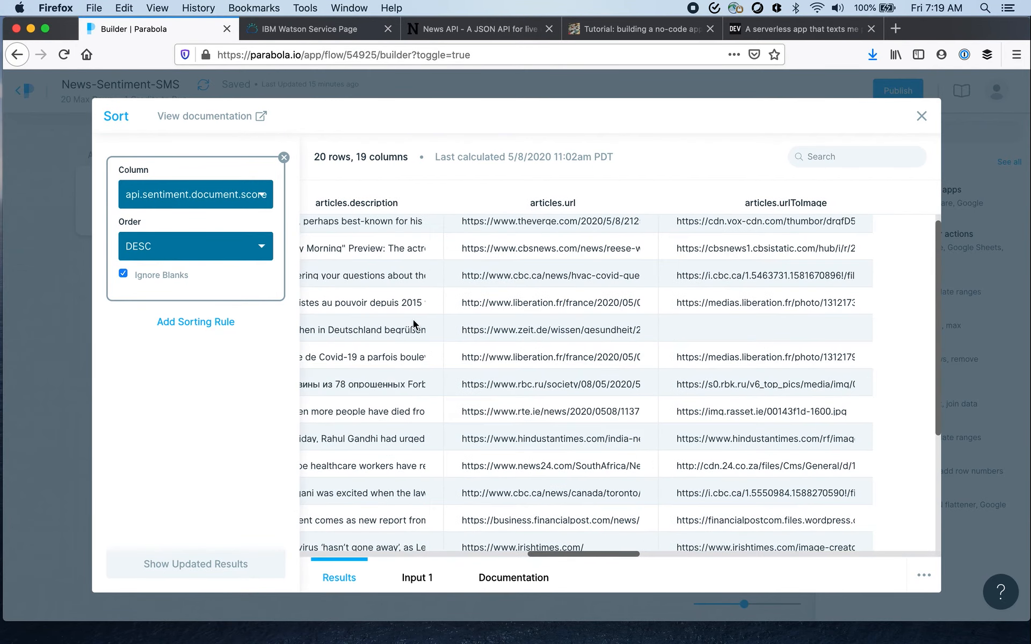
scroll(413, 321, "right", 5)
scroll(413, 320, "left", 5)
scroll(414, 320, "up", 1)
scroll(413, 320, "left", 5)
scroll(413, 320, "up", 1)
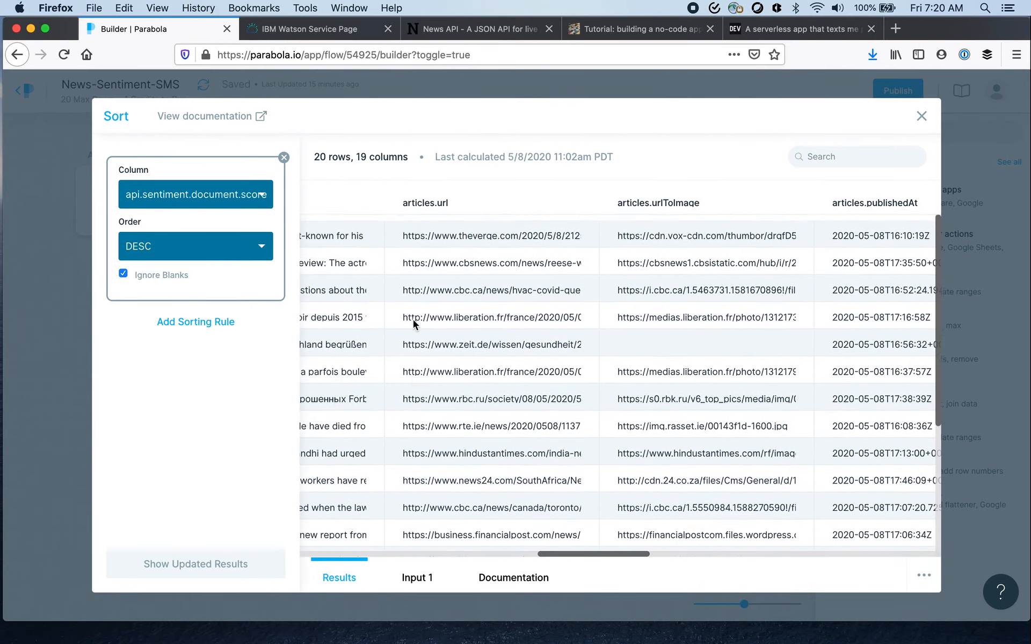
scroll(414, 320, "right", 10)
scroll(414, 320, "right", 10)
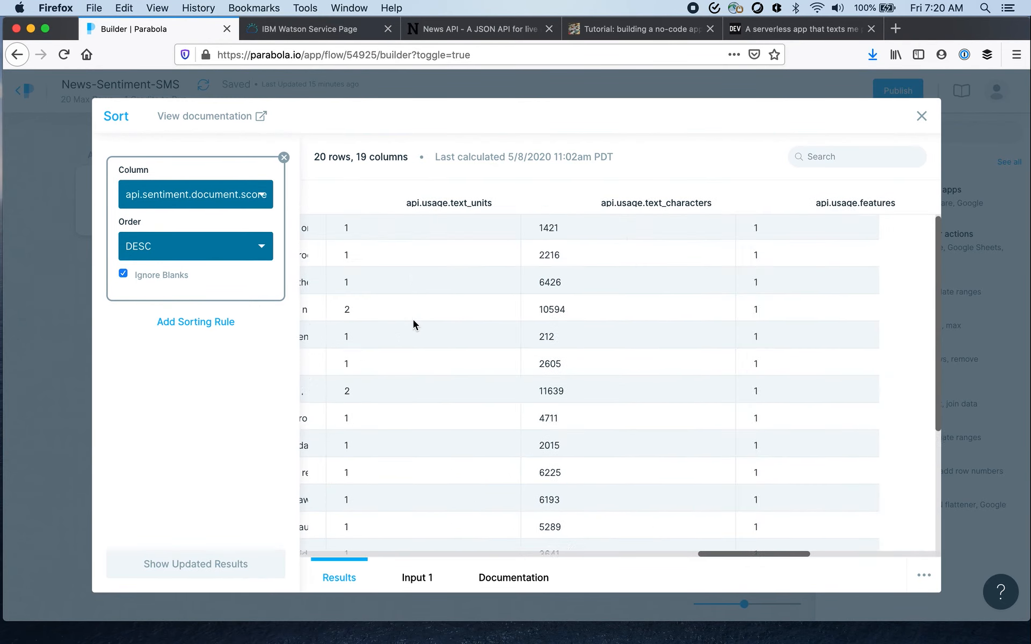
scroll(414, 320, "up", 1)
scroll(414, 320, "down", 1)
scroll(414, 320, "right", 3)
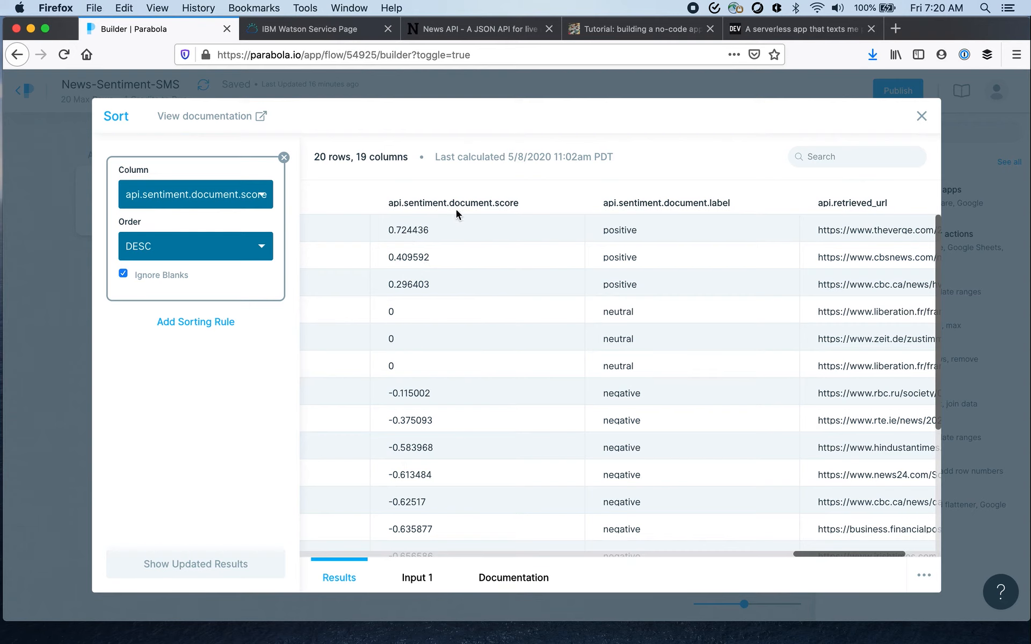
left_click(922, 117)
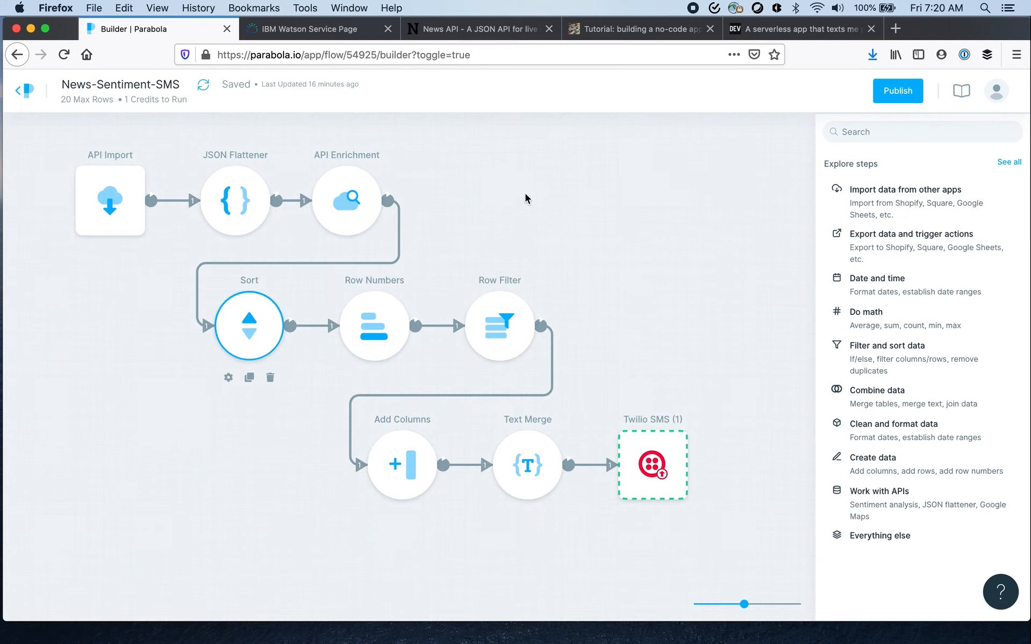
- Inspect the Row Numbers step's settings and compare its Row Number column with the sentiment scores
left_click(375, 300)
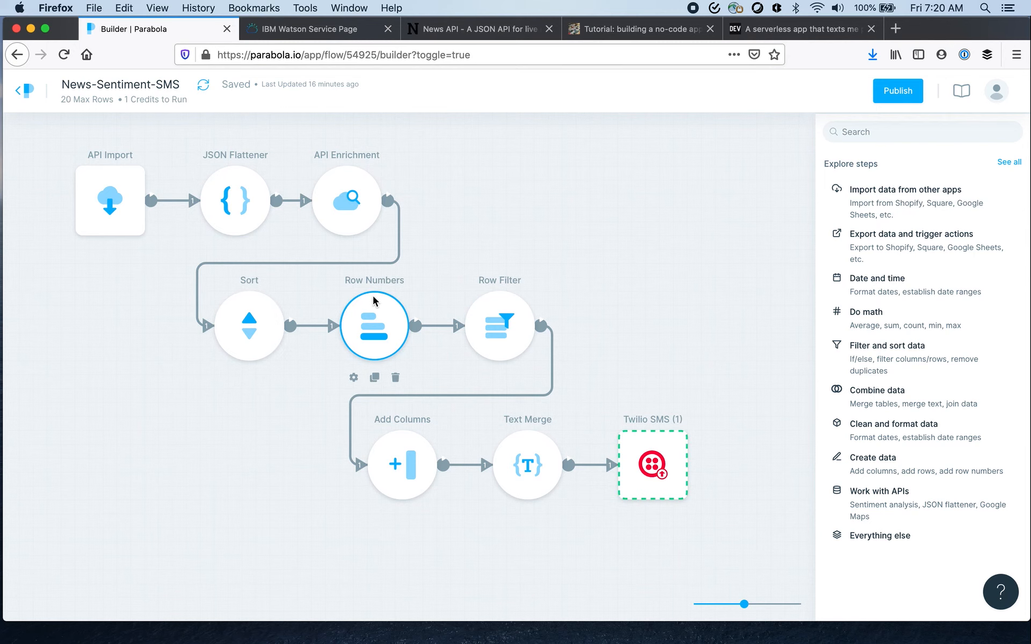
left_click(353, 377)
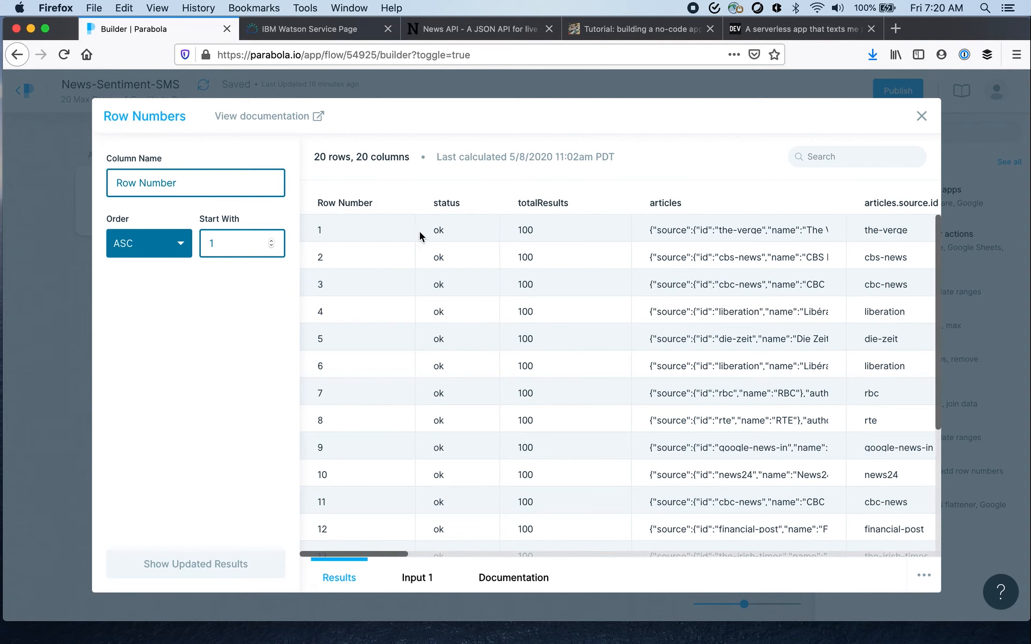
scroll(421, 236, "right", 10)
scroll(420, 235, "right", 10)
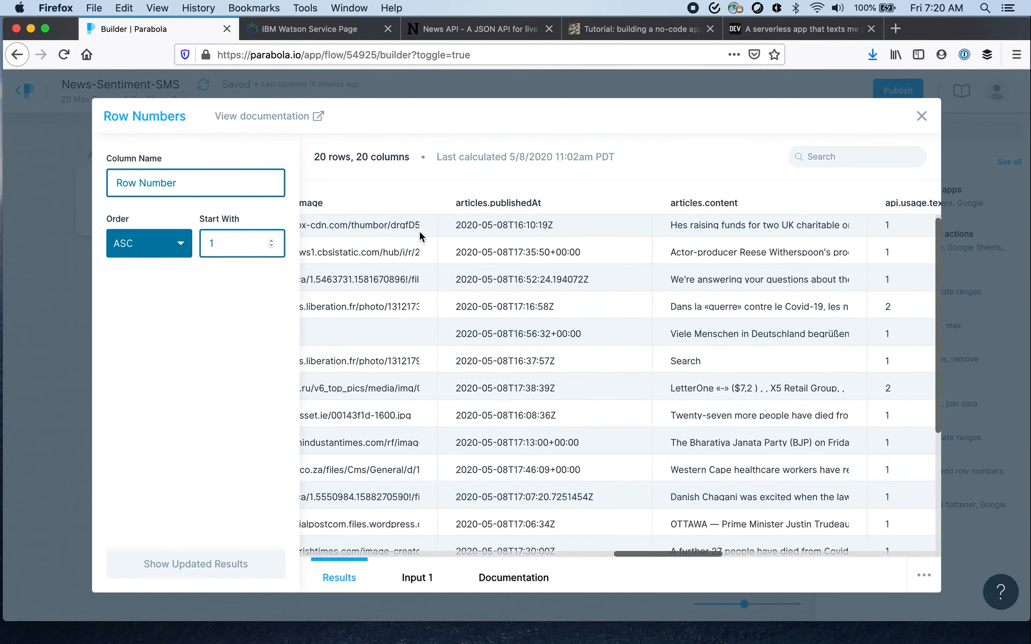
scroll(642, 369, "right", 10)
scroll(642, 365, "right", 3)
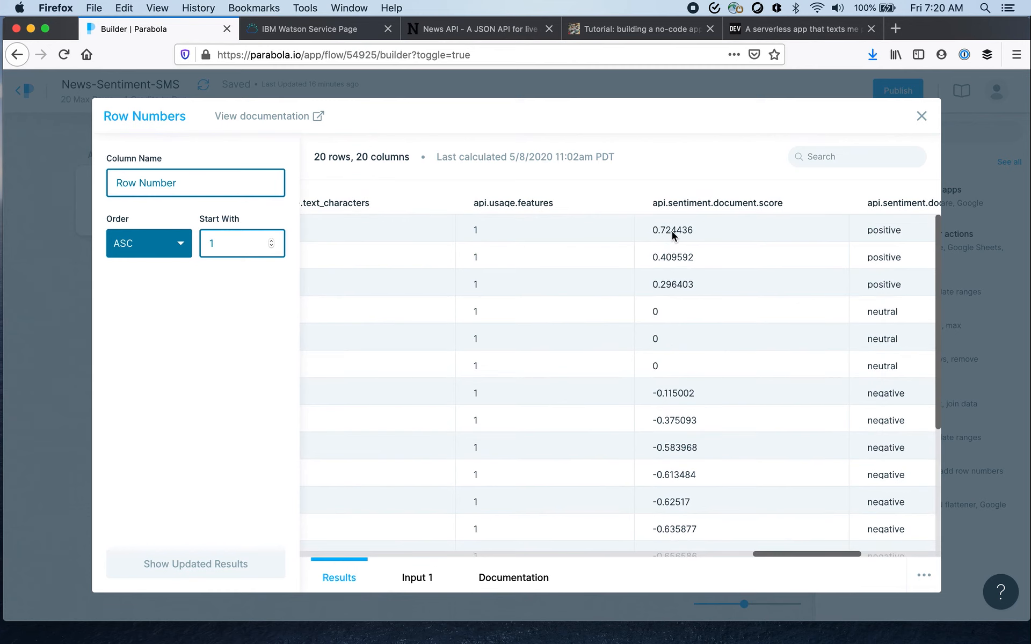
left_click(922, 116)
- Inspect the Row Filter step's inclusion rule and its filtered results
left_click(480, 322)
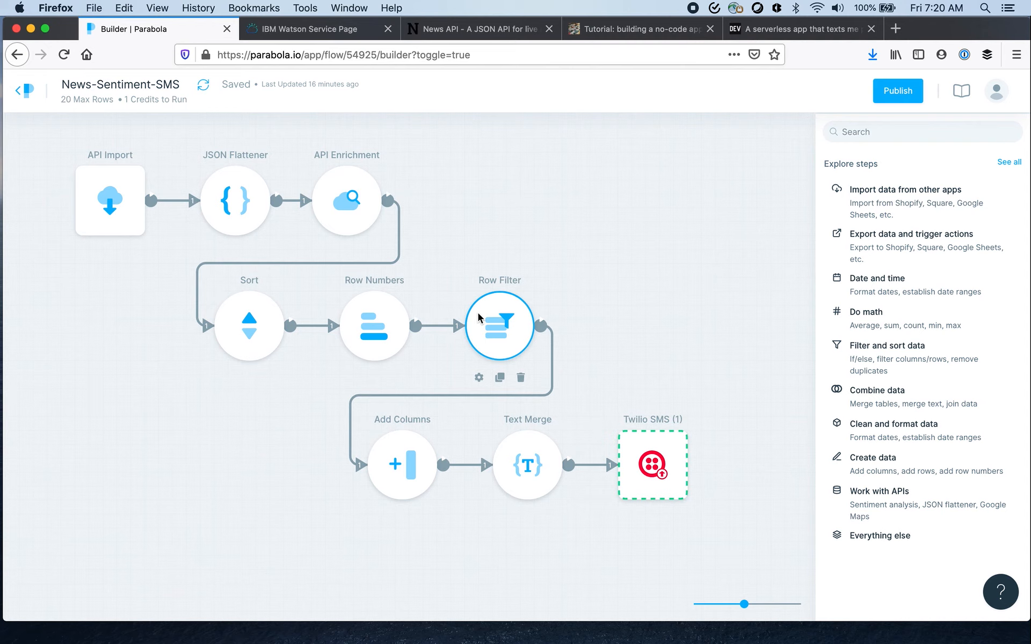
left_click(479, 378)
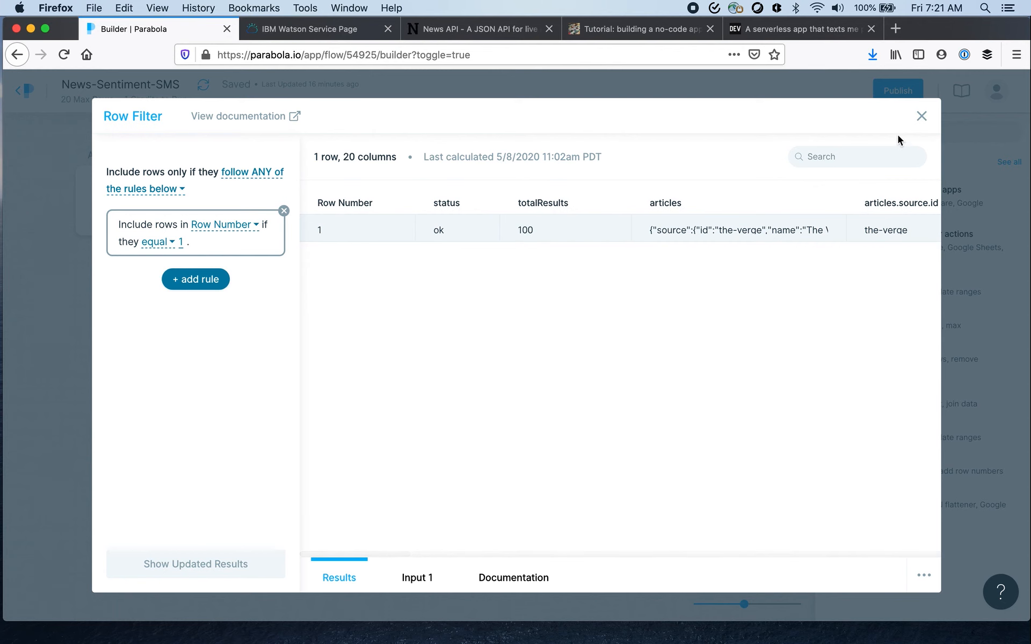
left_click(922, 116)
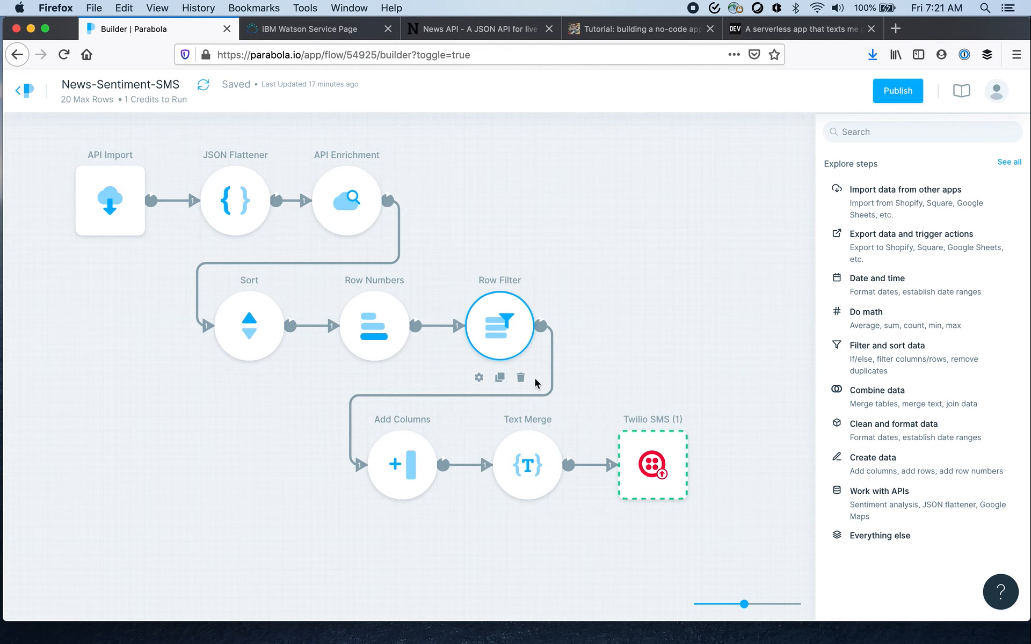
- Inspect the Add Columns step's settings and the phoneNumber column in its results
left_click(387, 455)
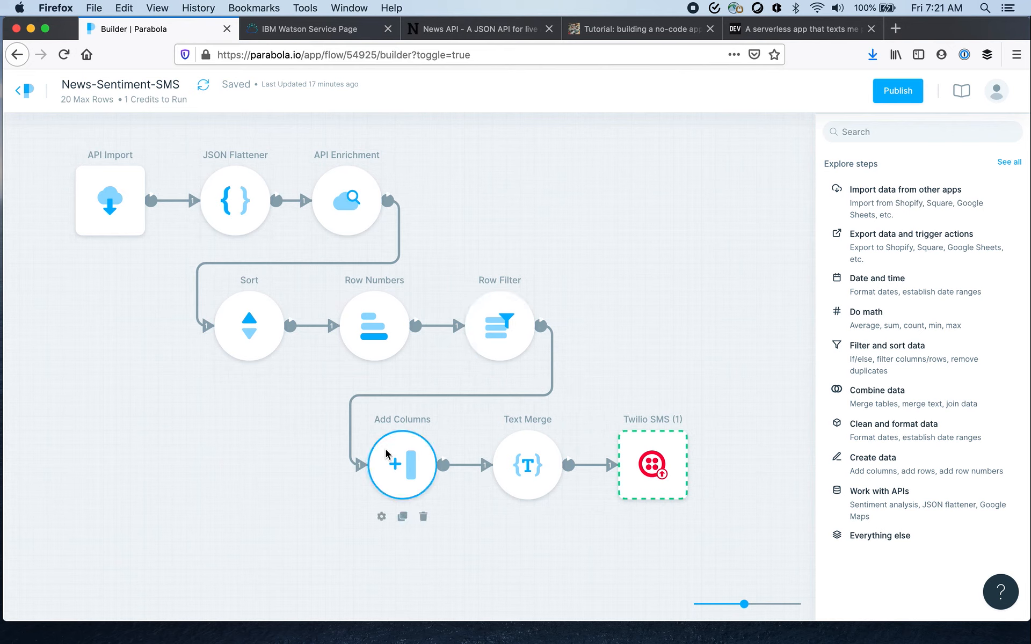
left_click(381, 517)
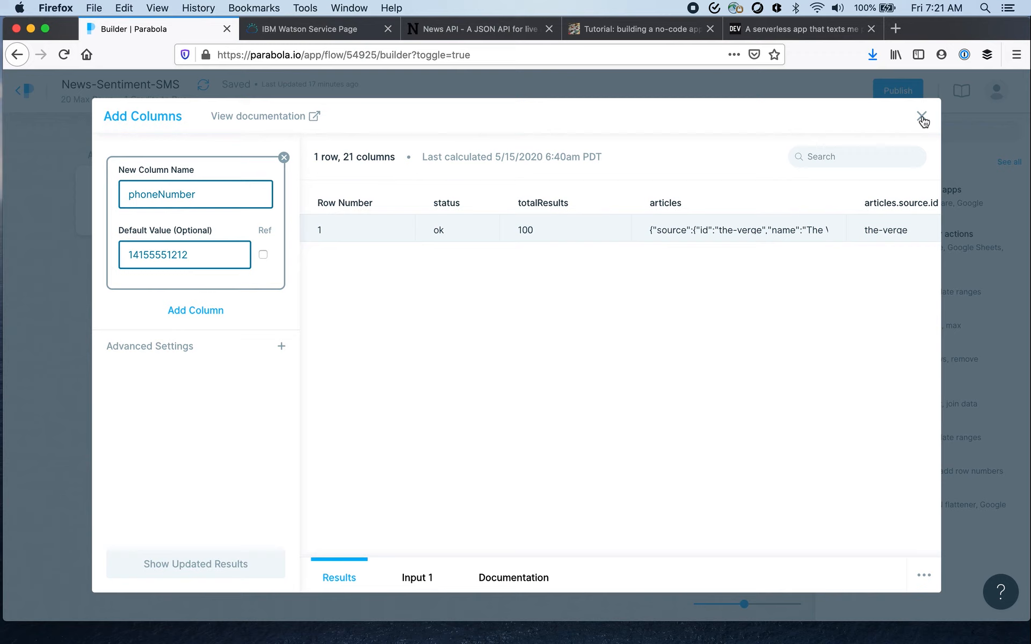
scroll(652, 275, "right", 10)
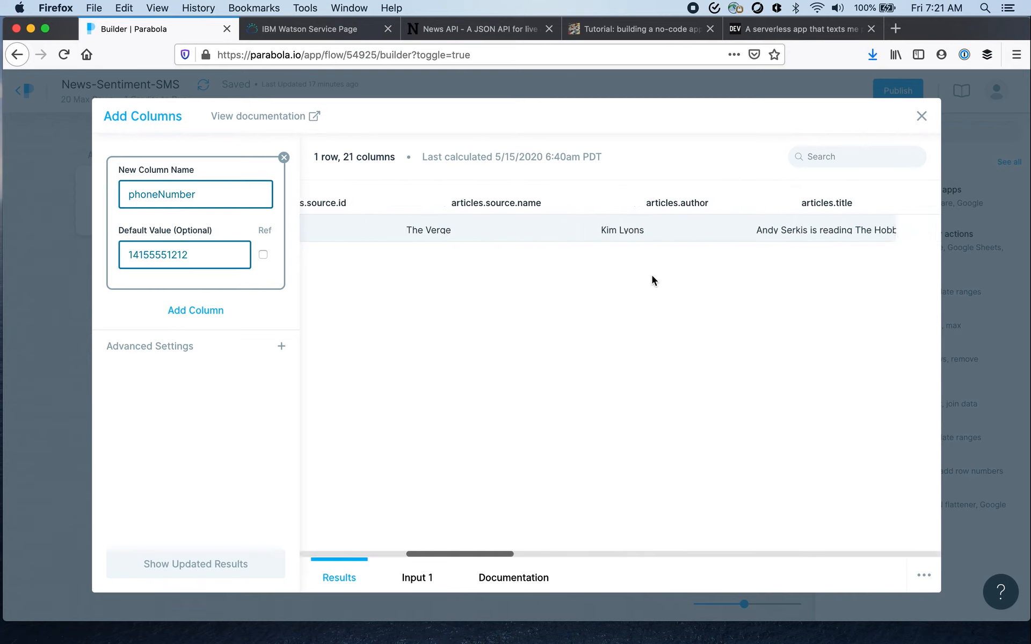
scroll(652, 275, "right", 10)
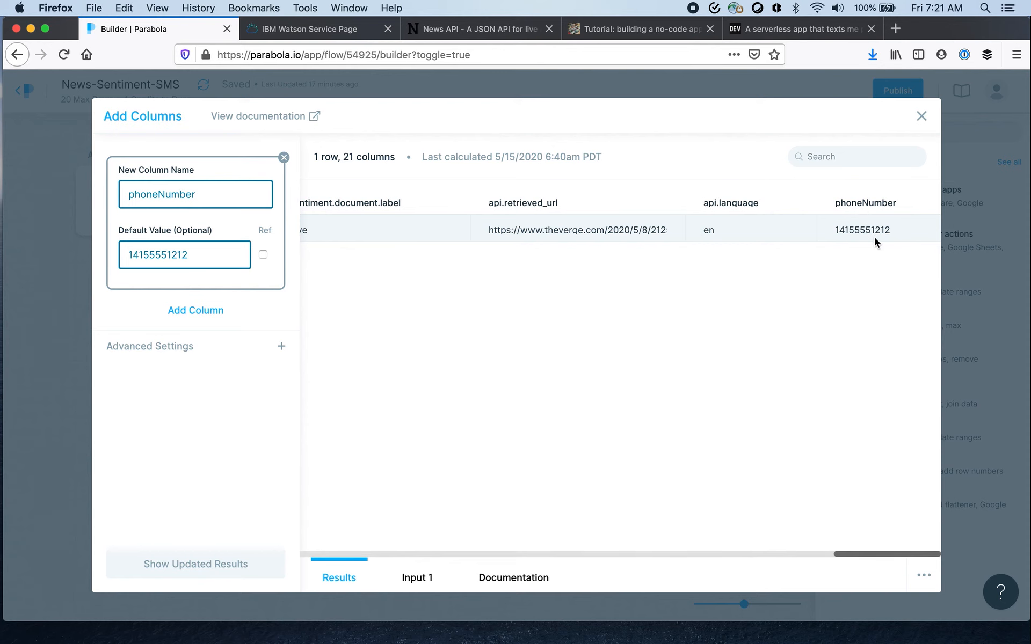
left_click(921, 116)
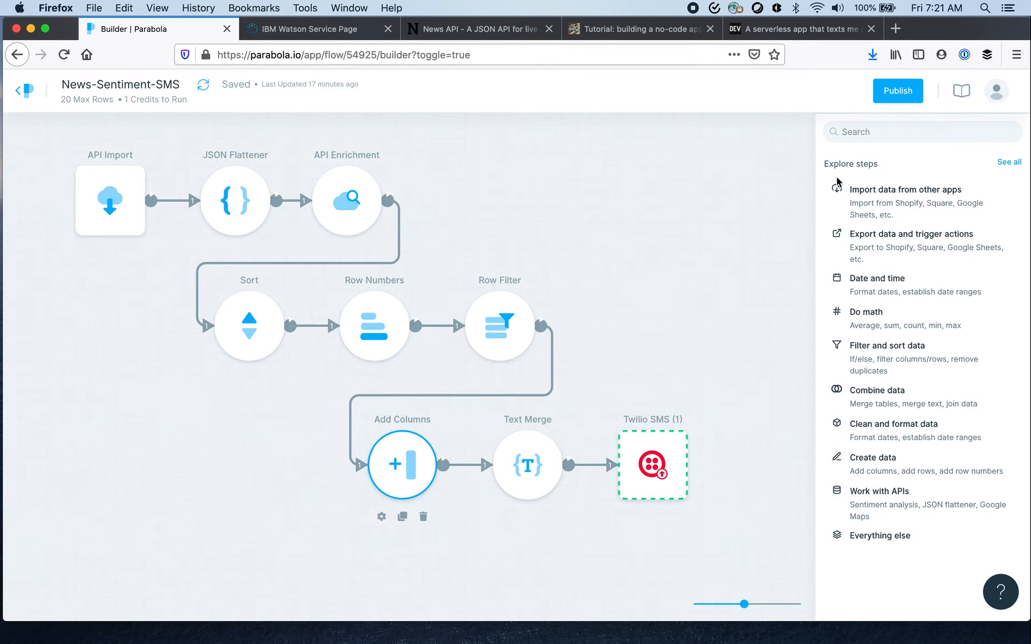
- Inspect the Text Merge step's merge rule and the textMessage column in its results
left_click(542, 475)
left_click(506, 517)
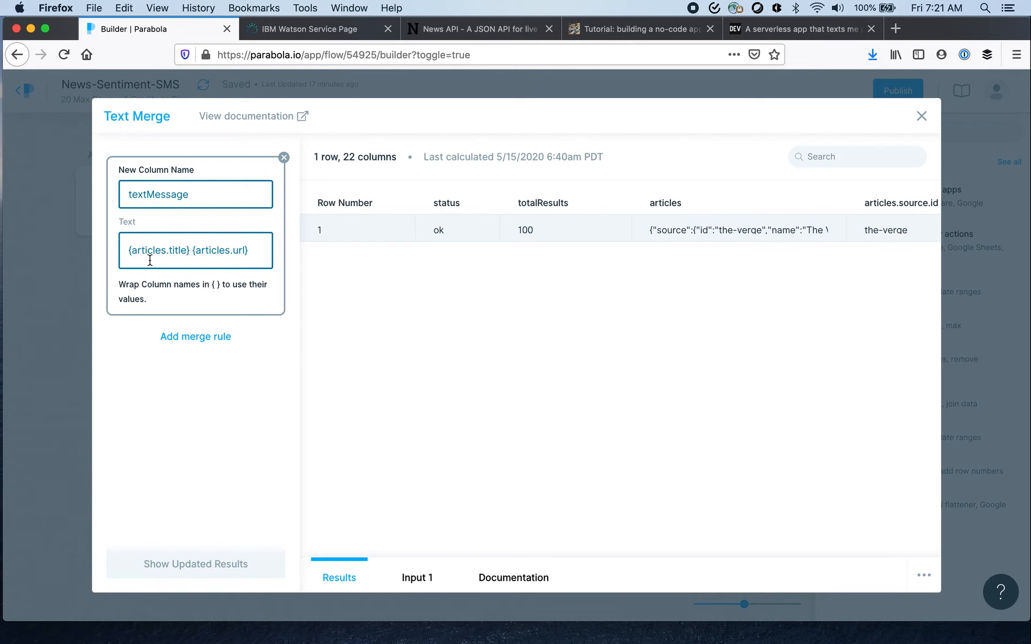
scroll(385, 268, "right", 15)
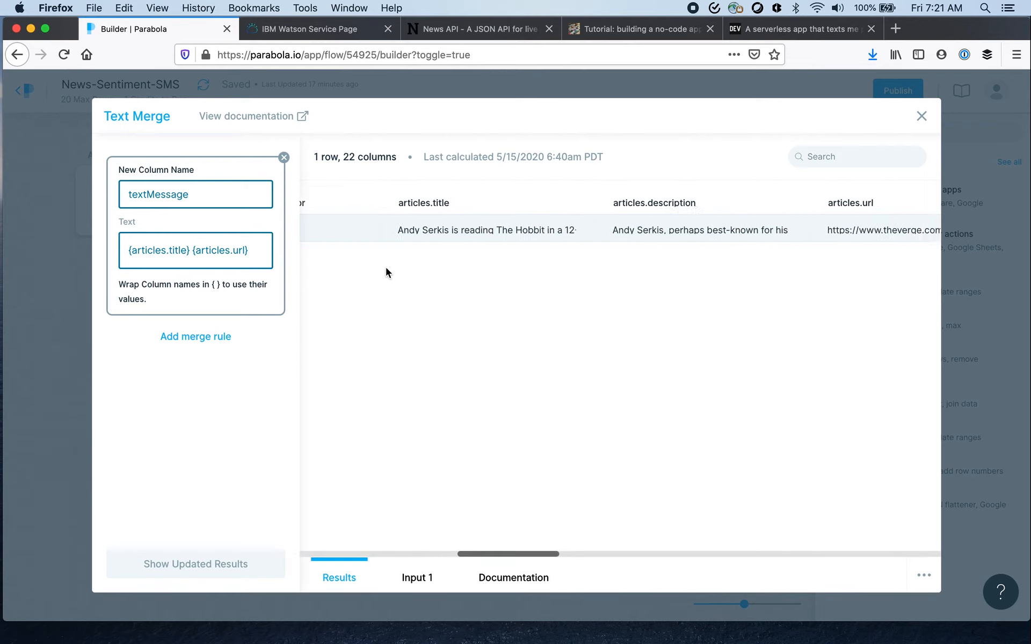
scroll(385, 265, "right", 10)
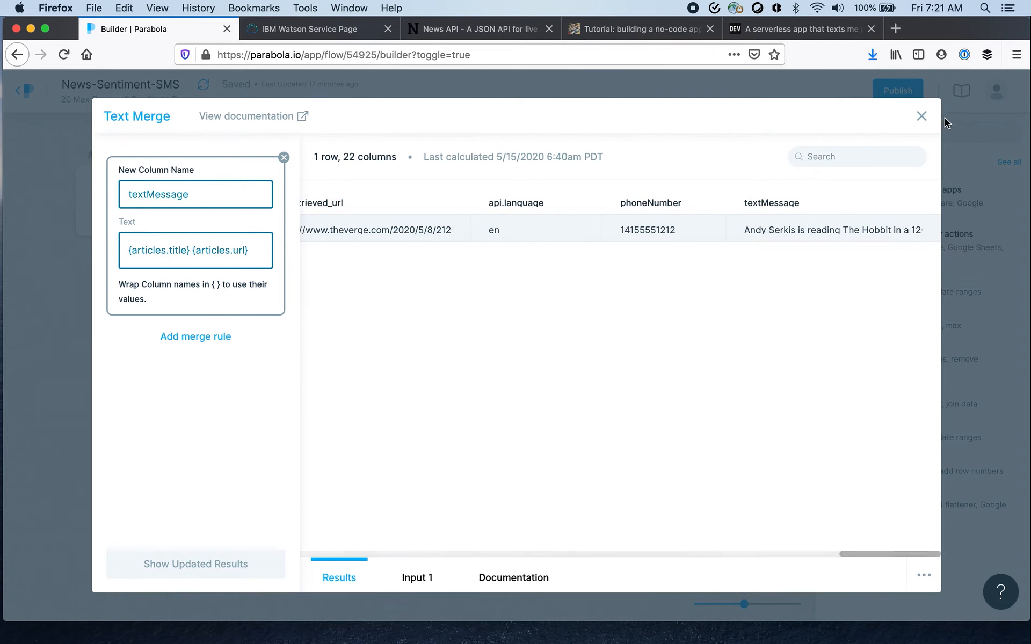
left_click(922, 117)
- Review the Twilio SMS step's recipient, sender, message content and message column settings
left_click(660, 454)
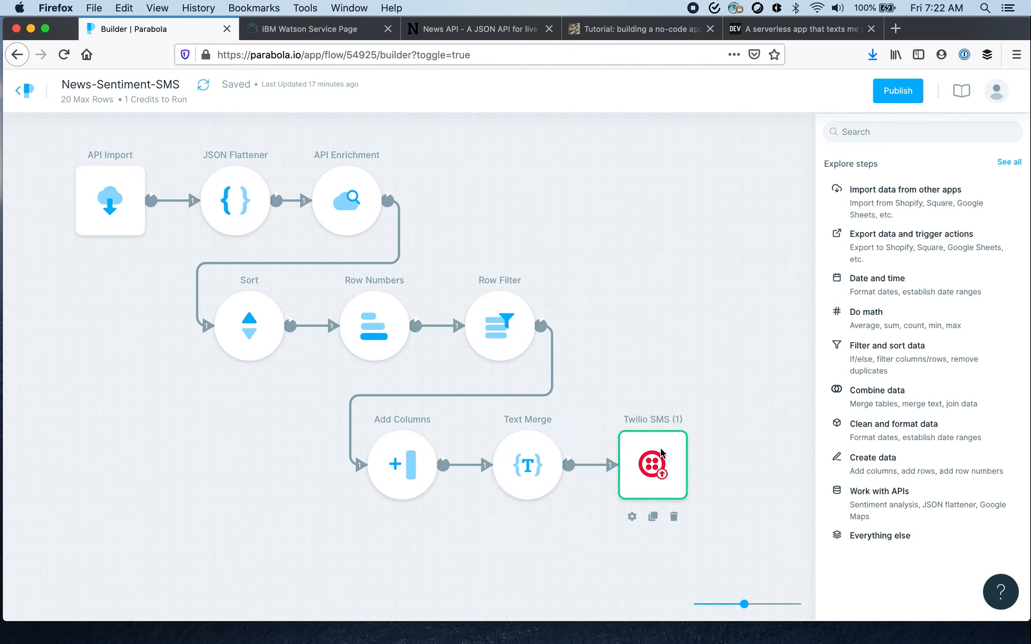
left_click(632, 517)
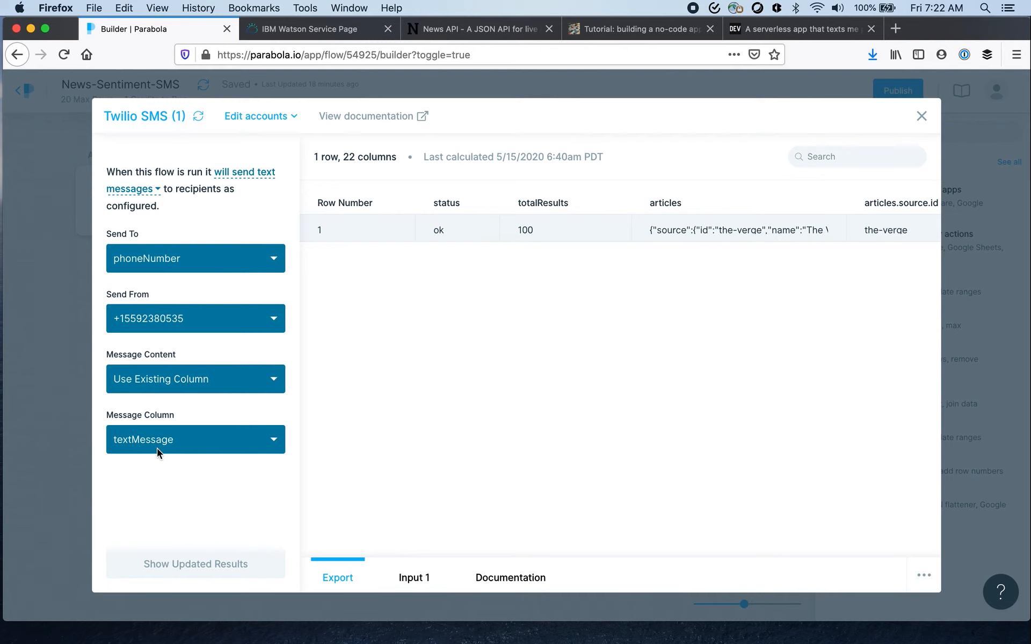
left_click(922, 116)
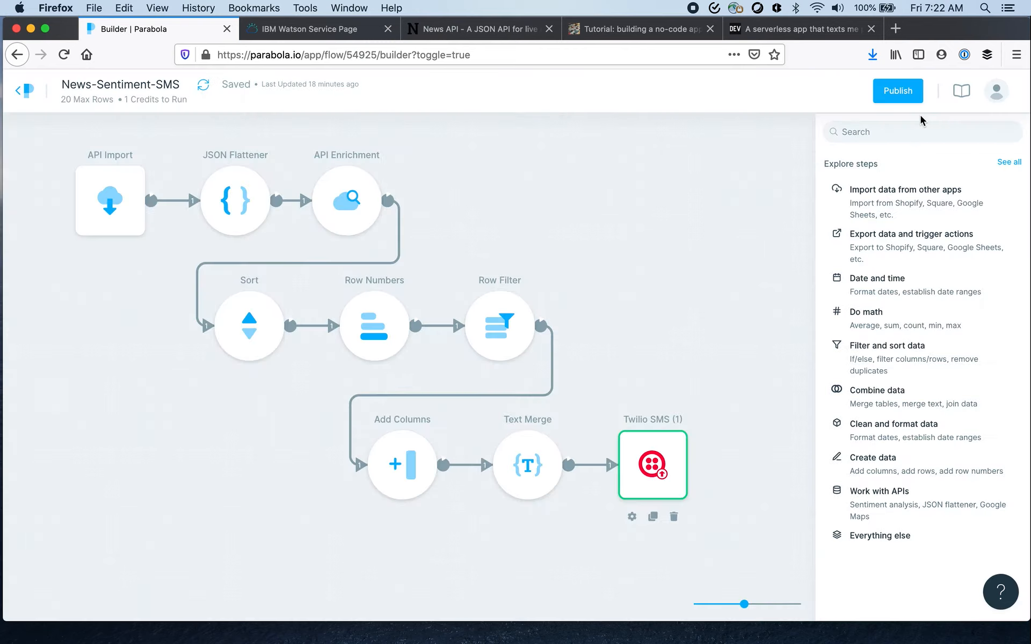
- Publish the flow and review the frequency options for a new schedule rule without saving one
left_click(894, 96)
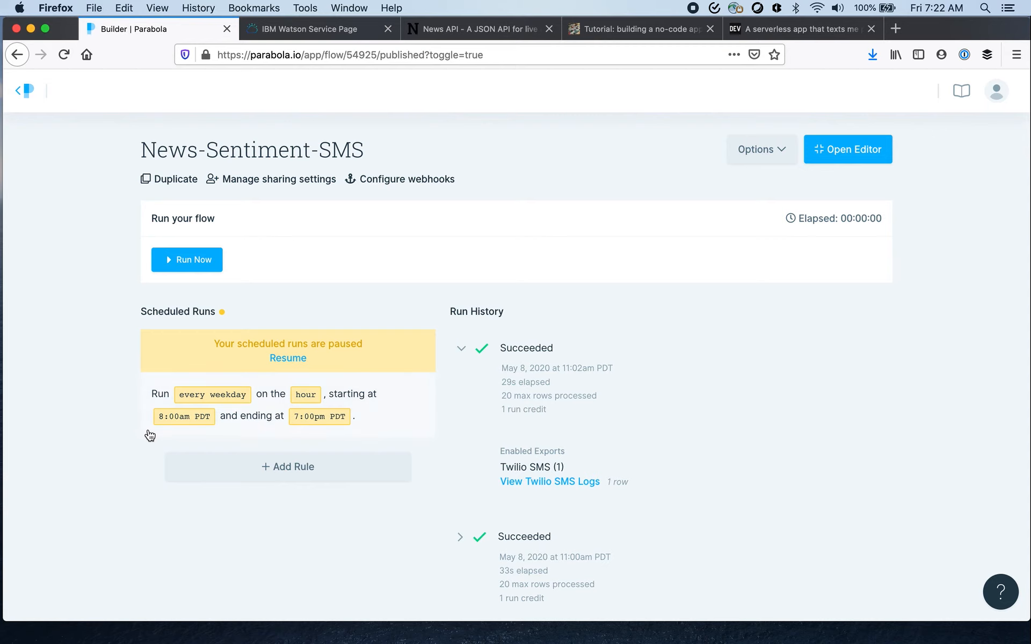
left_click(282, 468)
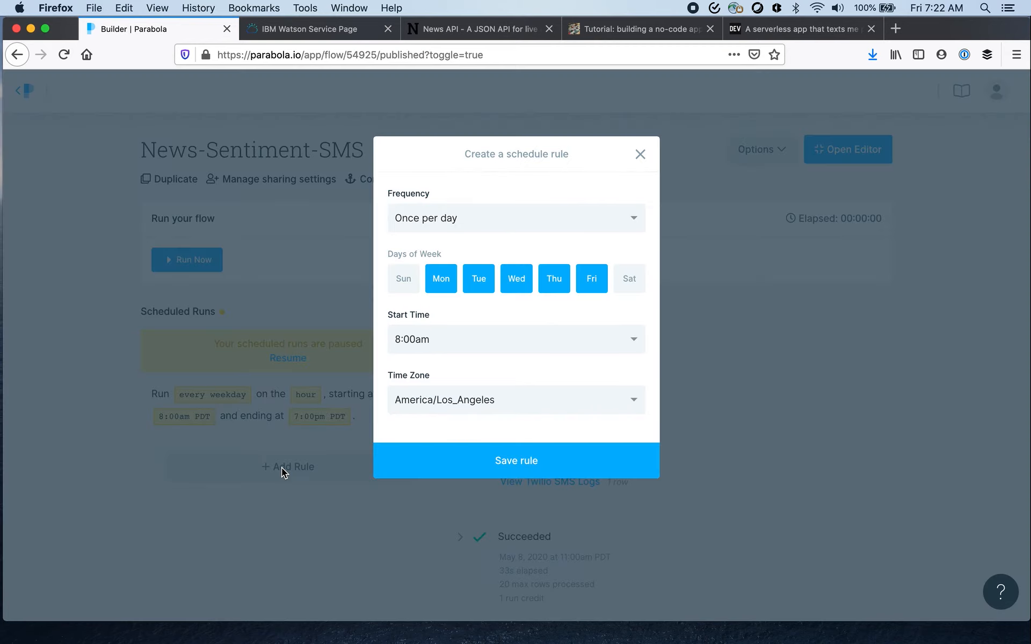
left_click(632, 218)
left_click(632, 218)
left_click(641, 156)
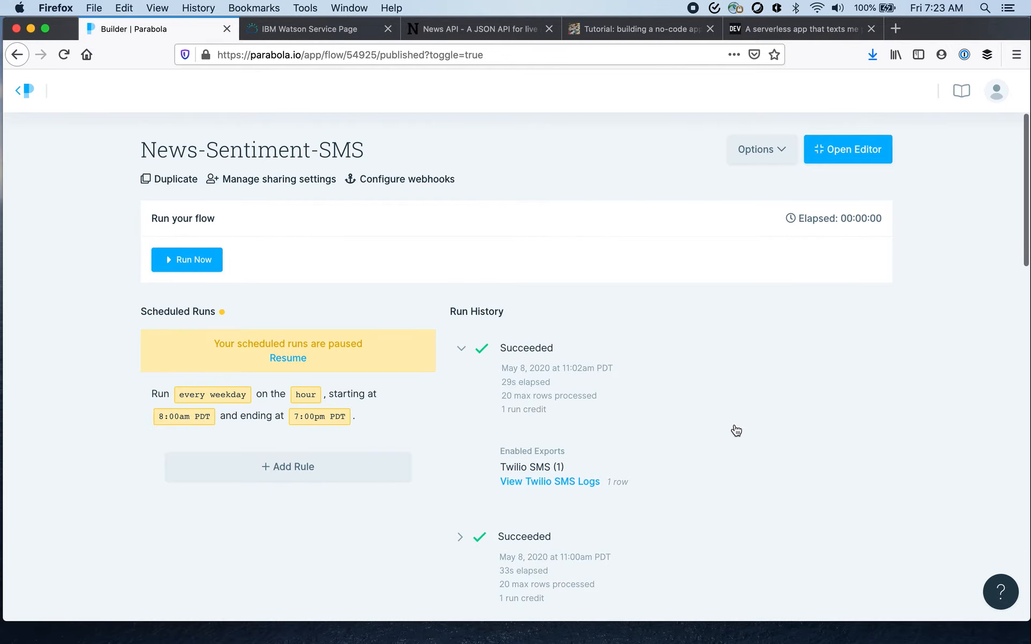
- Skim the no-code tutorial blog post through its example text message, and return to the News-Sentiment-SMS flow editor in Parabola
left_click(643, 30)
scroll(571, 276, "down", 15)
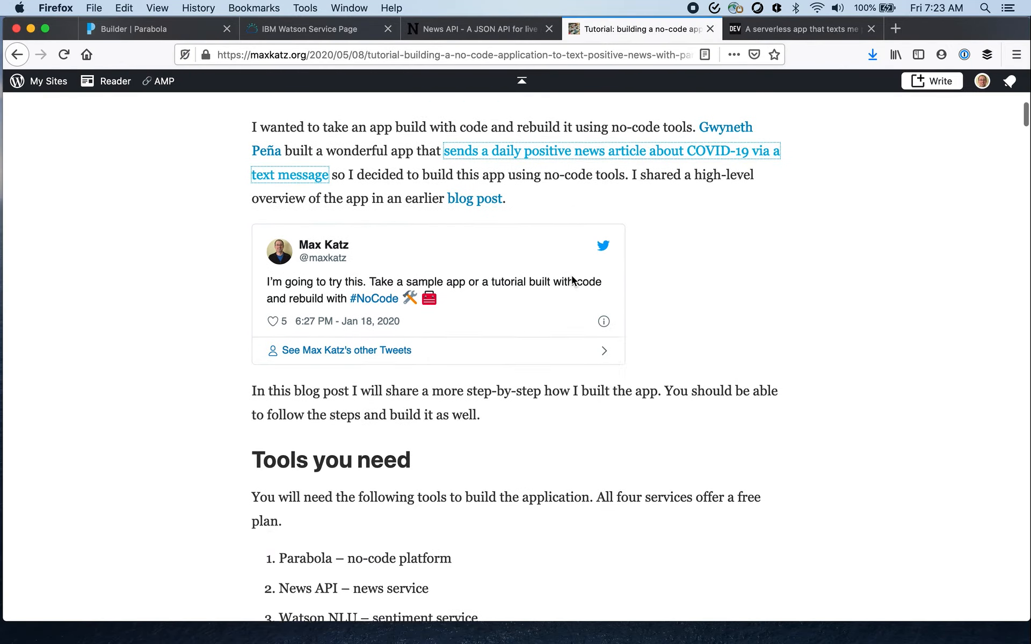
scroll(571, 280, "down", 20)
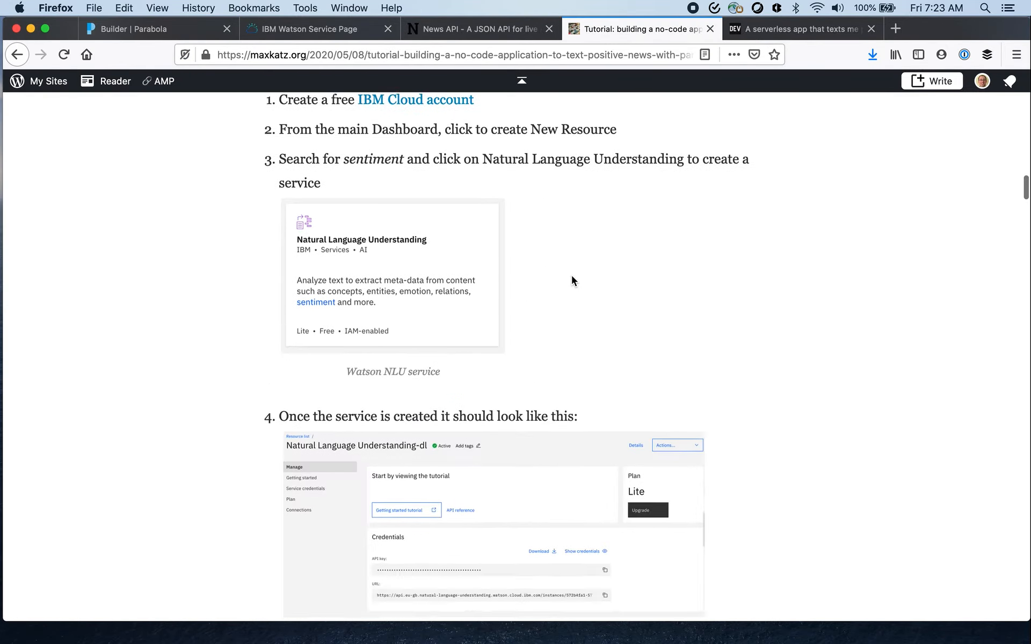
scroll(572, 275, "down", 20)
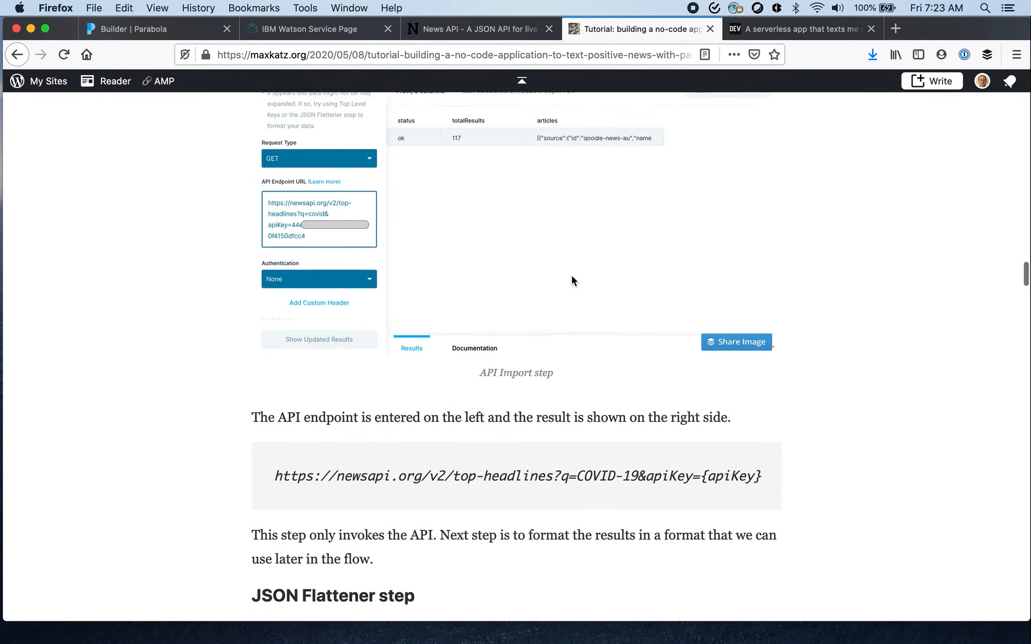
scroll(572, 279, "down", 20)
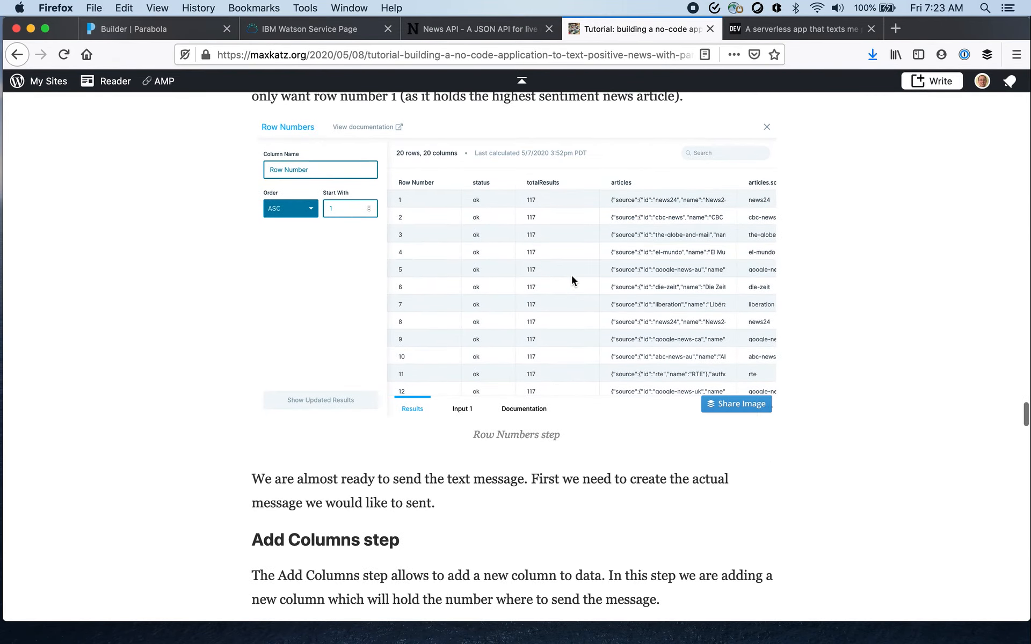
scroll(572, 275, "down", 15)
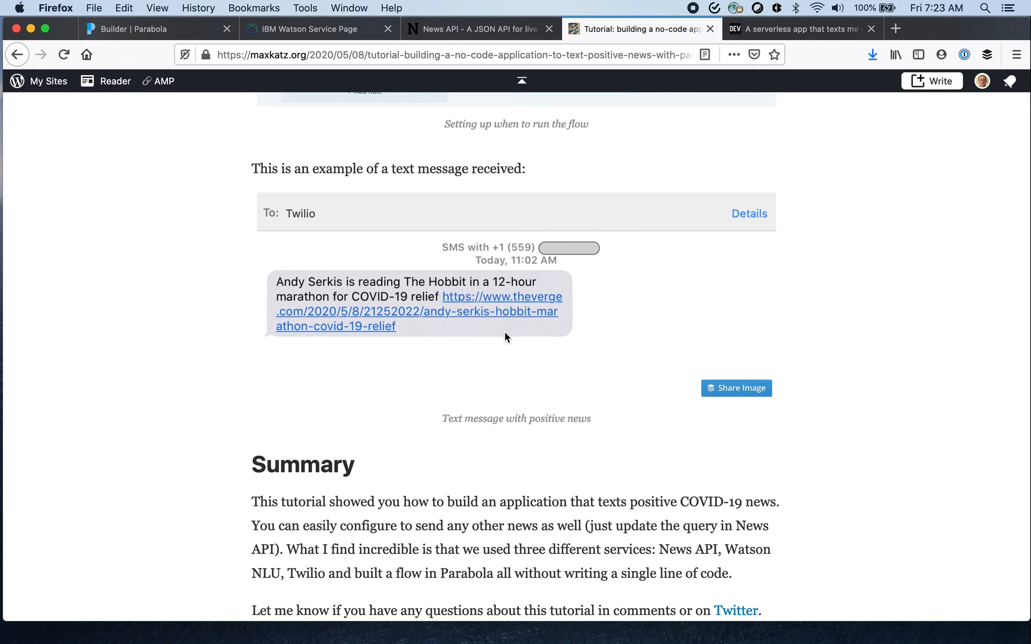
scroll(364, 280, "up", 10)
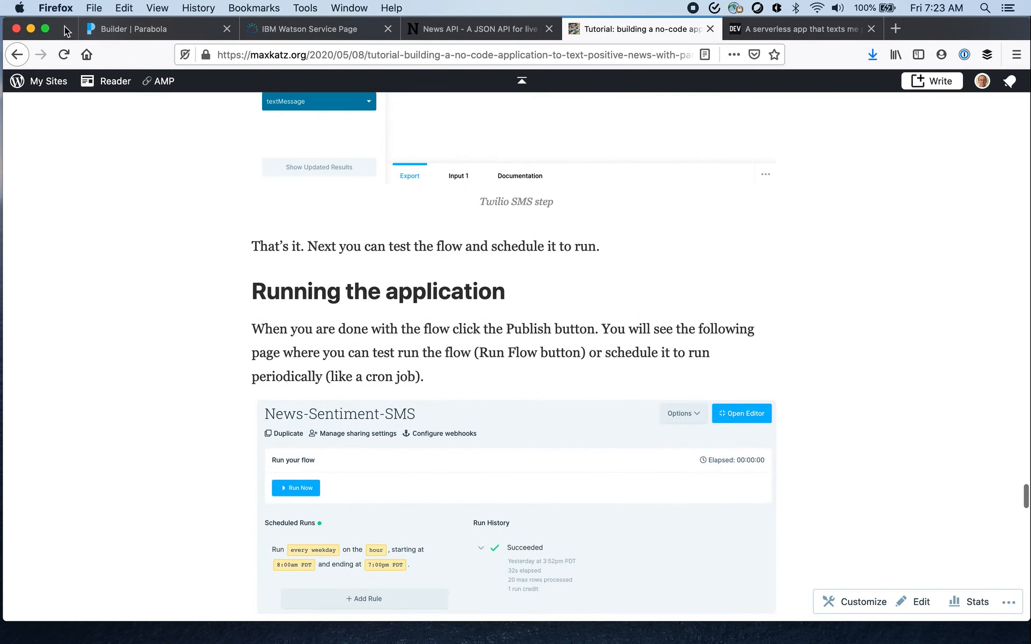
left_click(123, 28)
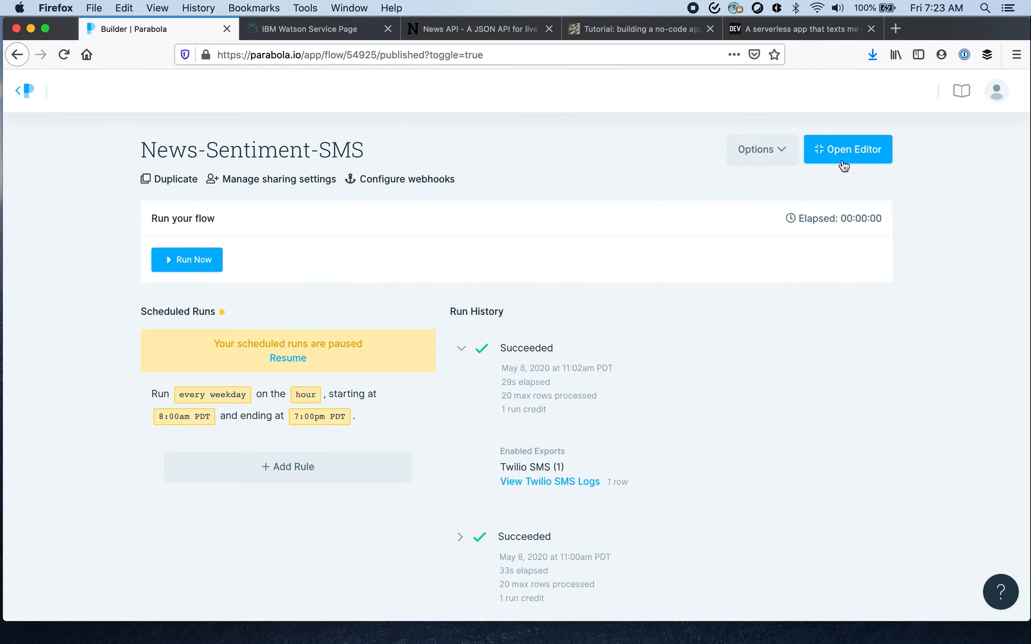
left_click(863, 161)
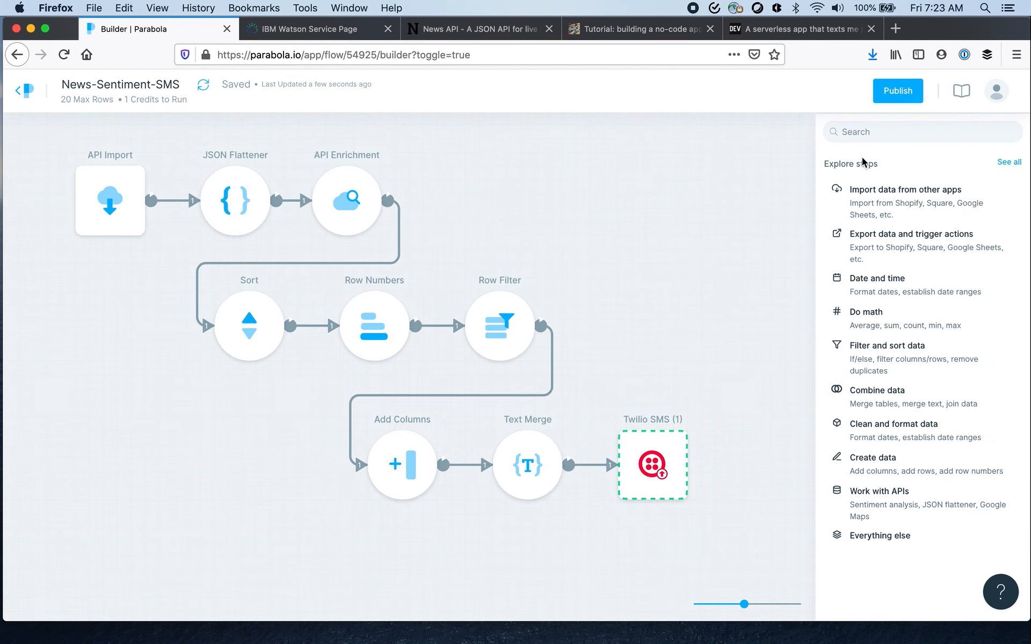